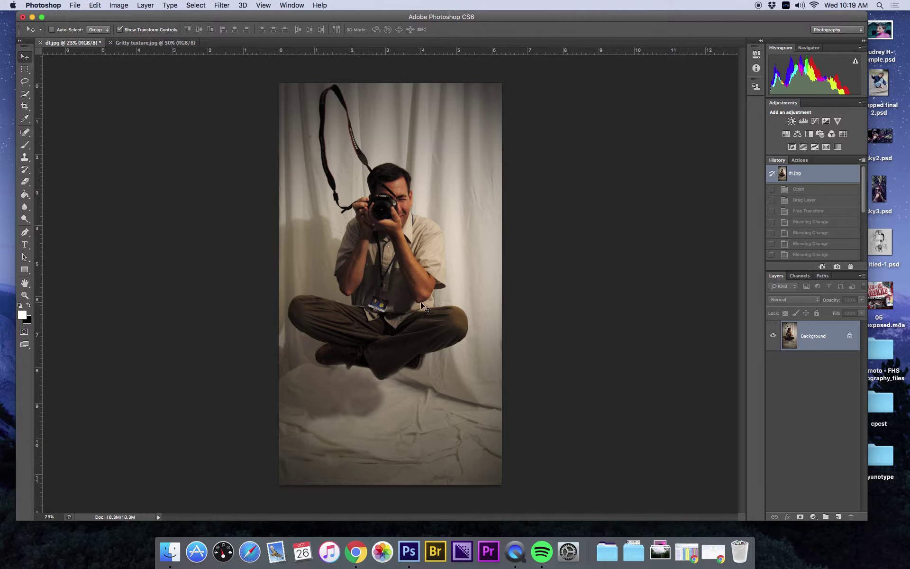
Add the Gritty texture image to dt.jpg as a layer, rotated 90° and stretched to cover the whole photo
{"action": "left_click", "coordinate": [151, 43]}
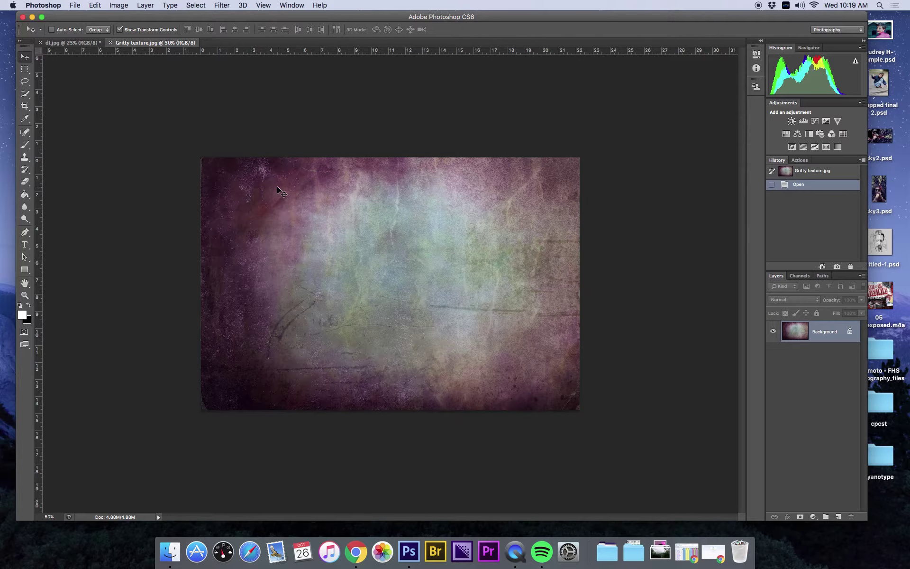
{"action": "left_click_drag", "start_coordinate": [87, 46], "coordinate": [465, 382]}
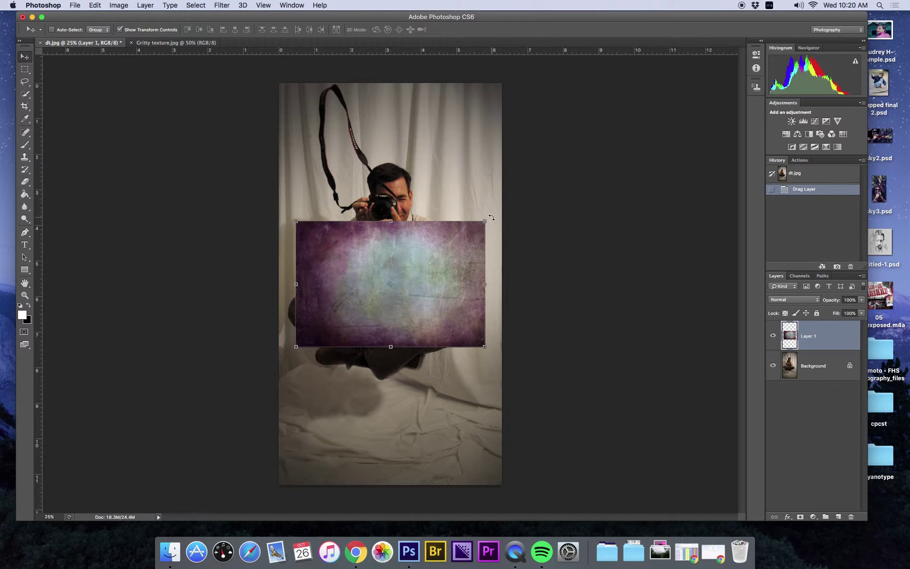
{"action": "left_click_drag", "start_coordinate": [492, 217], "coordinate": [437, 390]}
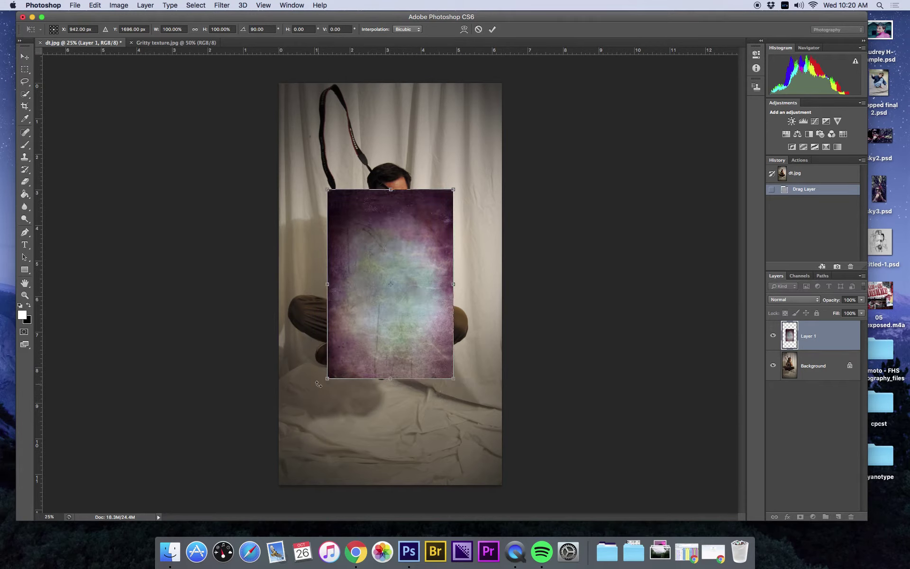
{"action": "left_click_drag", "start_coordinate": [326, 379], "coordinate": [280, 486]}
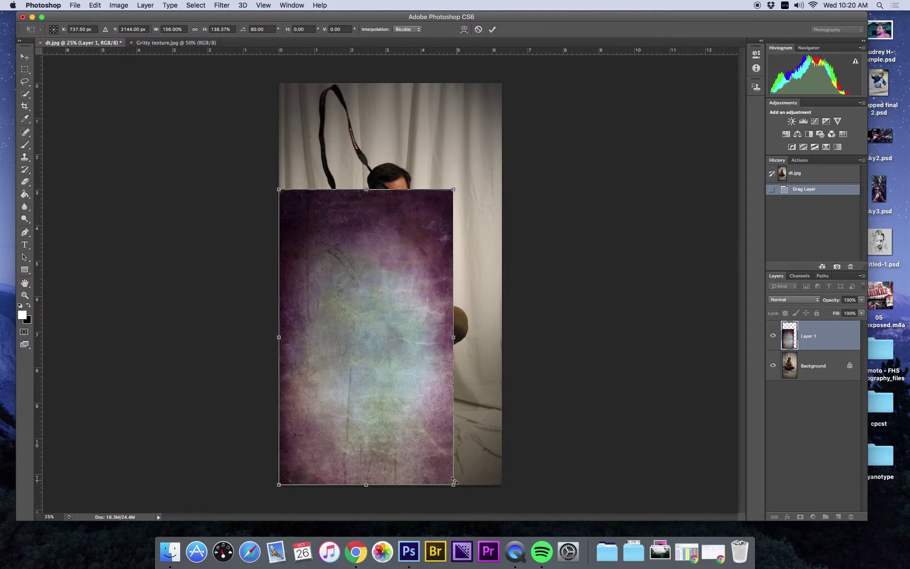
{"action": "left_click_drag", "start_coordinate": [453, 484], "coordinate": [506, 484]}
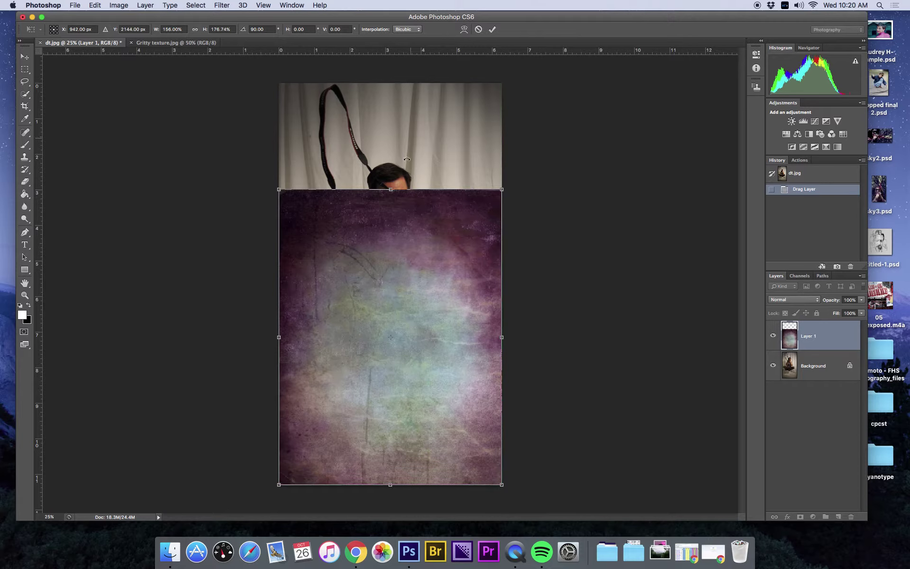
{"action": "left_click_drag", "start_coordinate": [392, 189], "coordinate": [391, 81]}
{"action": "left_click", "coordinate": [493, 29]}
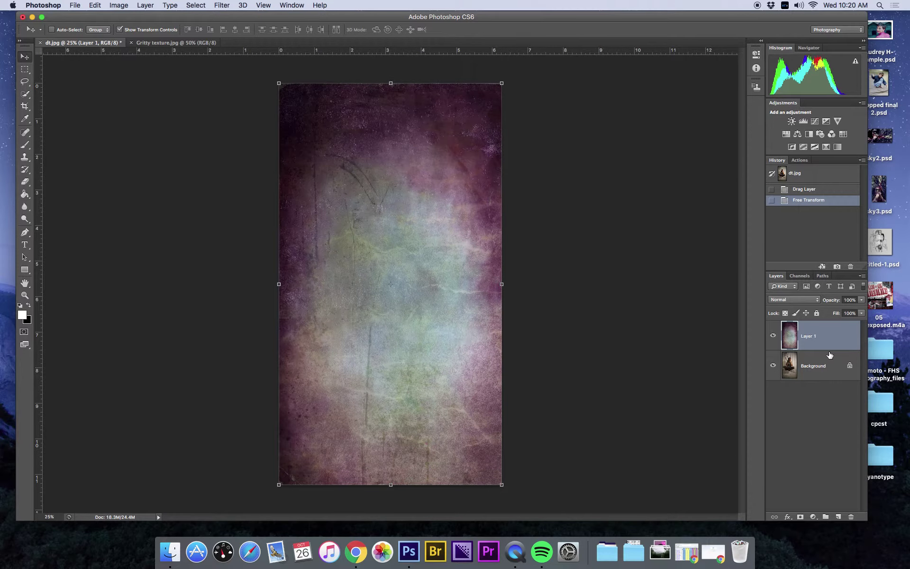
Try the Darken and Multiply blending modes on the texture layer
{"action": "left_click", "coordinate": [798, 300]}
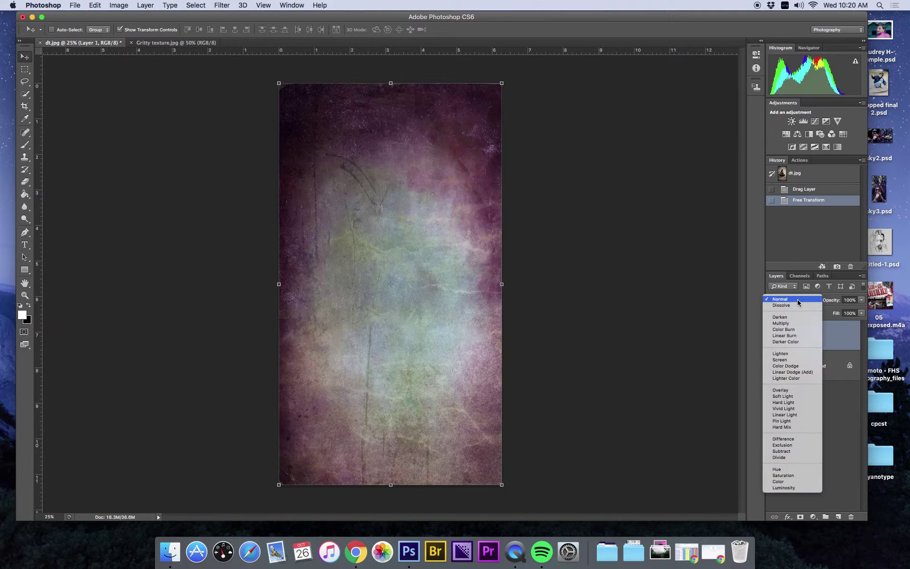
{"action": "left_click", "coordinate": [799, 301]}
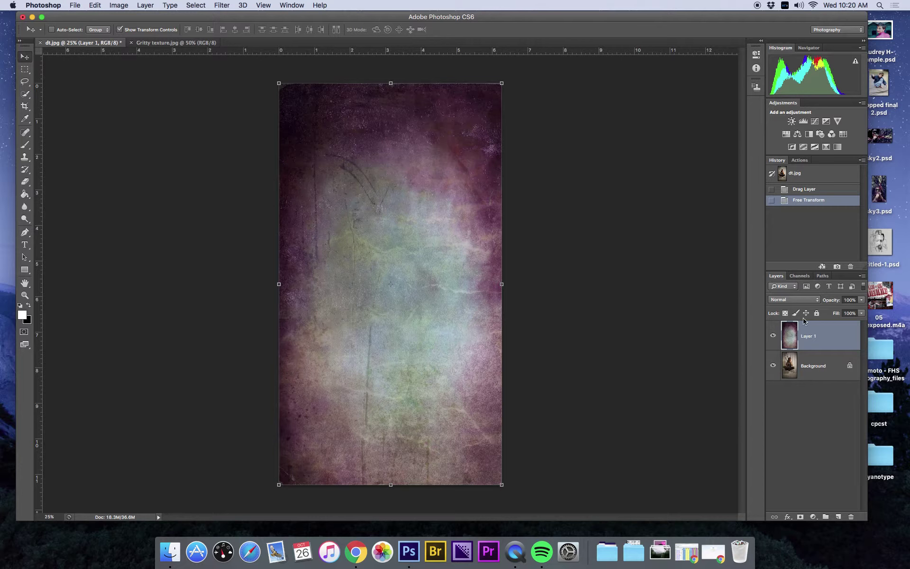
{"action": "left_click", "coordinate": [797, 302]}
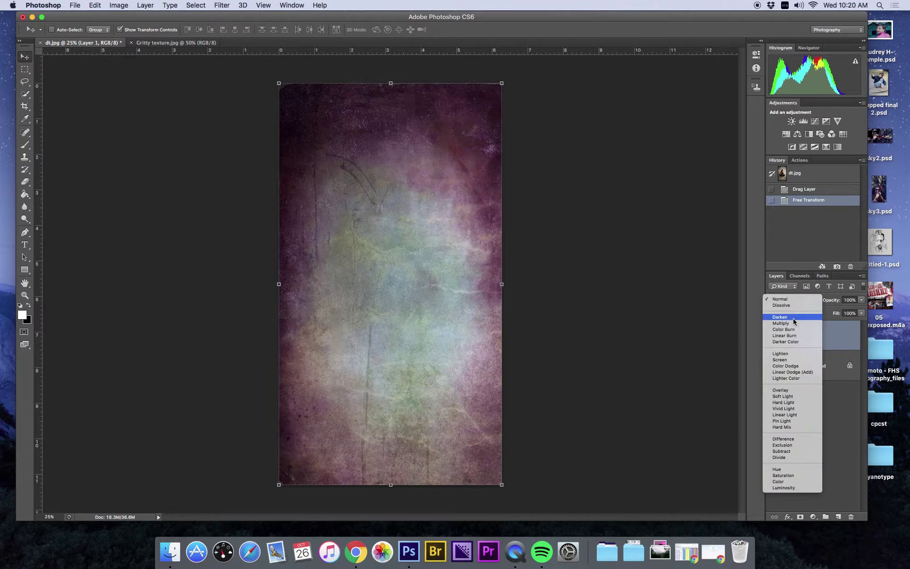
{"action": "left_click", "coordinate": [795, 321]}
{"action": "left_click", "coordinate": [787, 303]}
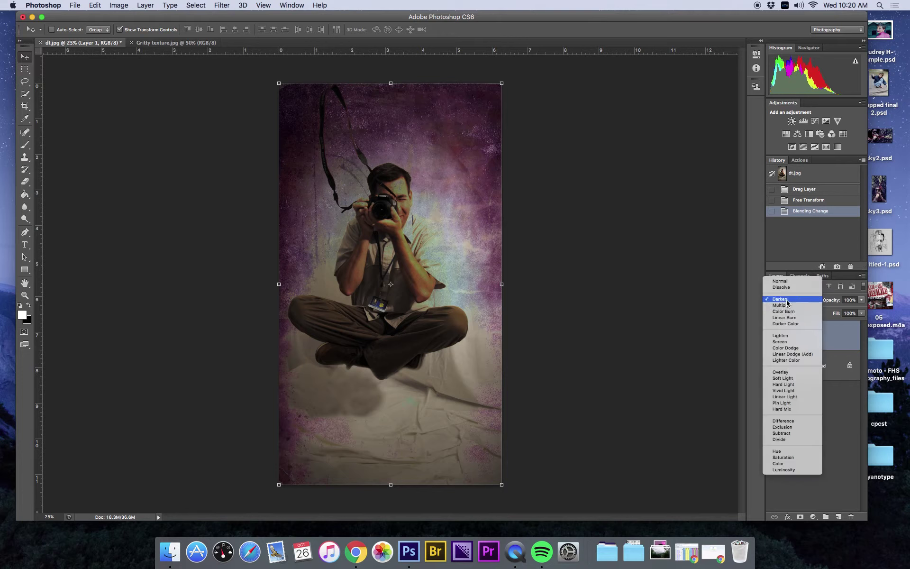
{"action": "left_click", "coordinate": [787, 305]}
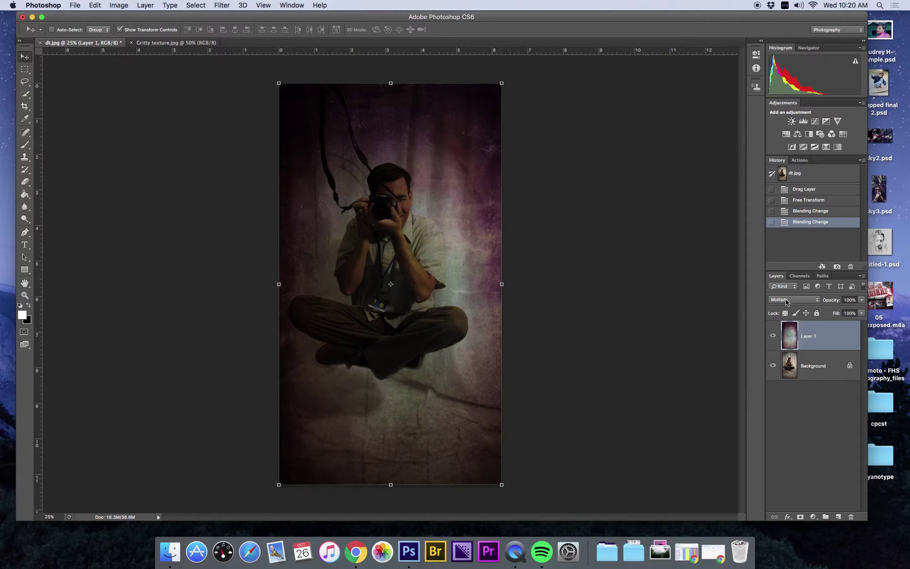
Blend the texture layer with the photo in Overlay mode at 77% opacity
{"action": "left_click", "coordinate": [787, 301]}
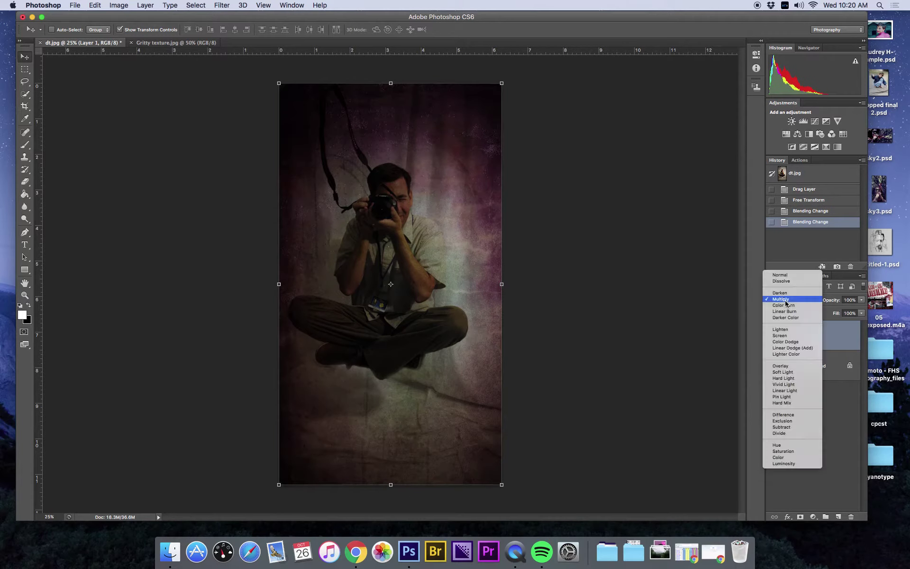
{"action": "left_click", "coordinate": [783, 368]}
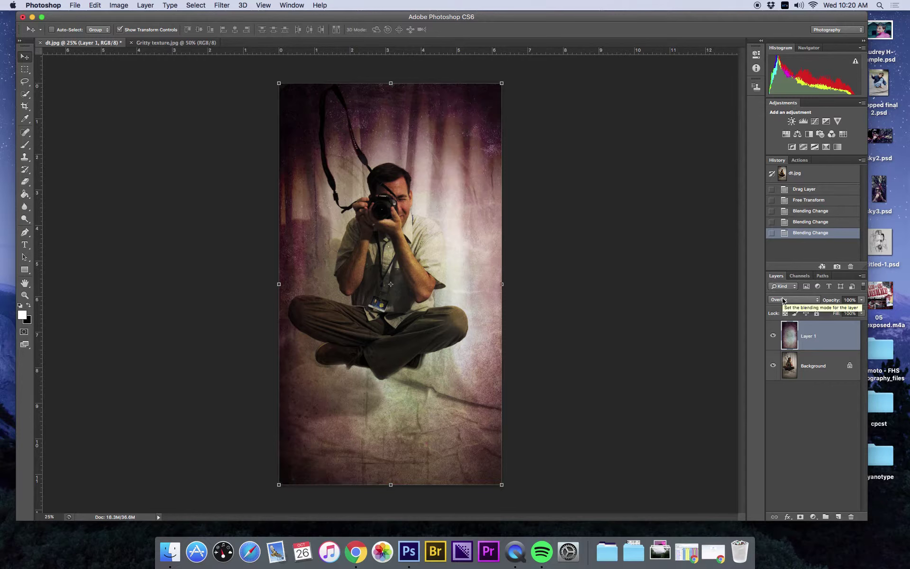
{"action": "left_click", "coordinate": [783, 301]}
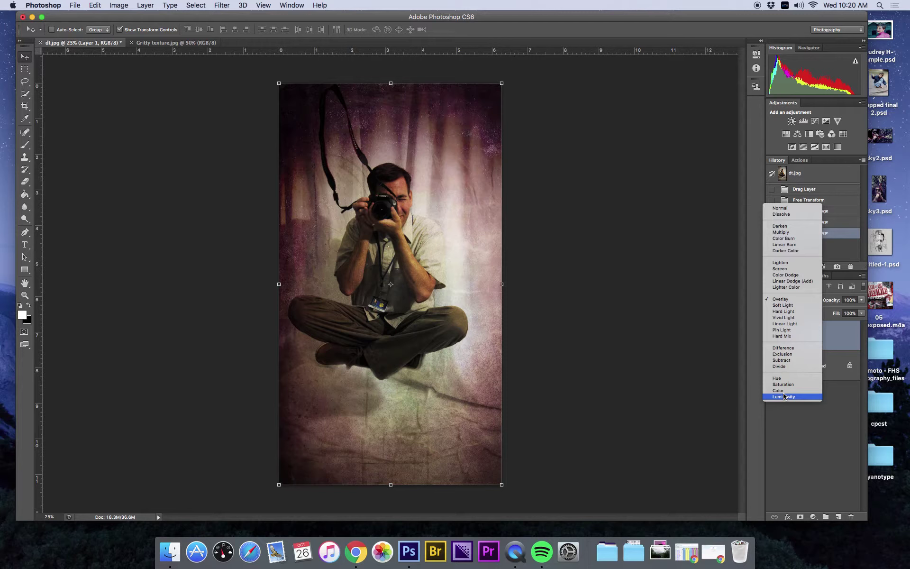
{"action": "left_click", "coordinate": [785, 301]}
{"action": "left_click", "coordinate": [862, 300]}
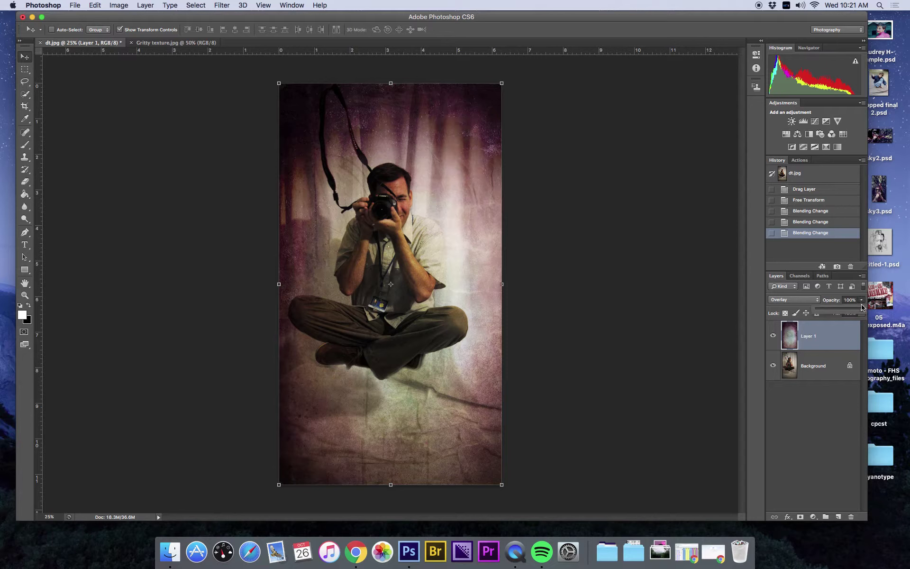
{"action": "left_click_drag", "start_coordinate": [862, 312], "coordinate": [852, 313]}
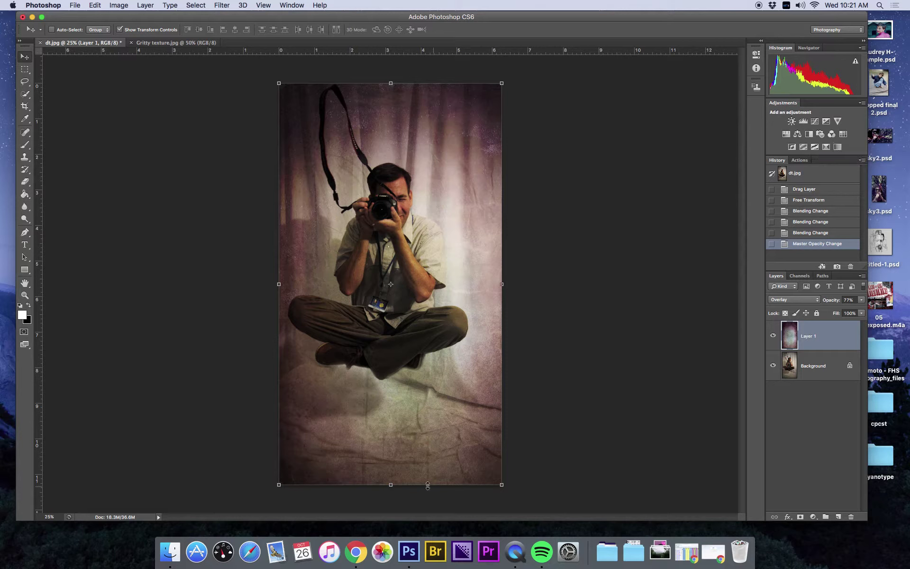
Add a Gradient Map adjustment layer with Reverse enabled above the texture and try the rainbow spectrum gradient on it
{"action": "left_click", "coordinate": [838, 147]}
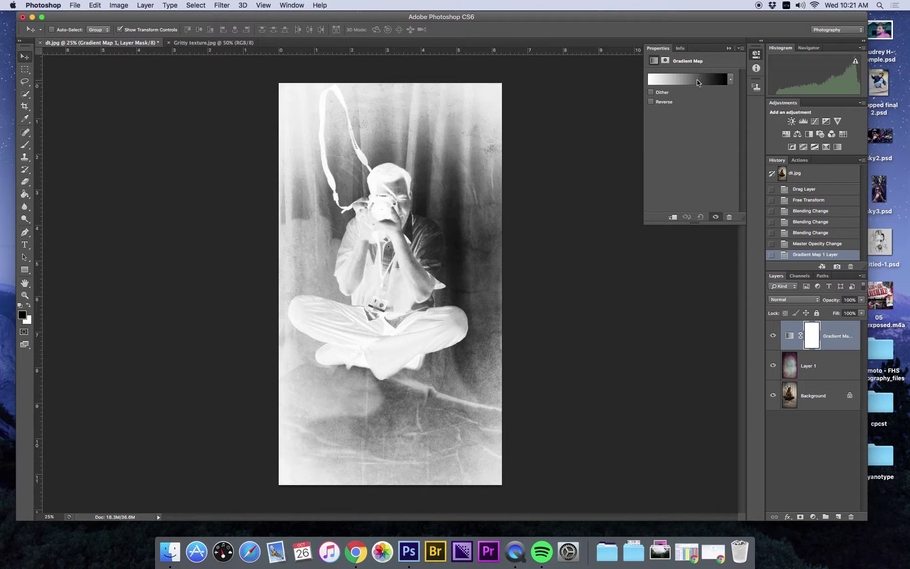
{"action": "left_click", "coordinate": [652, 102]}
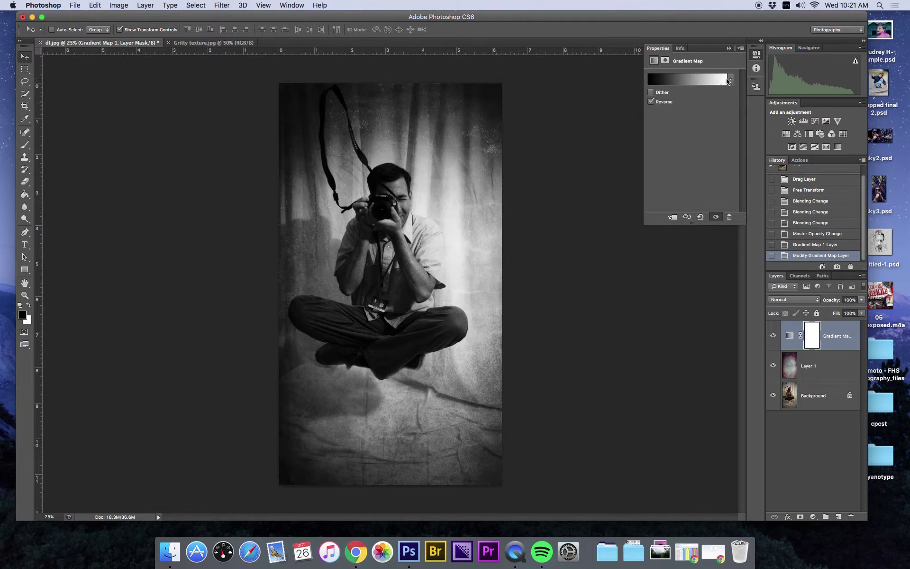
{"action": "left_click", "coordinate": [730, 80]}
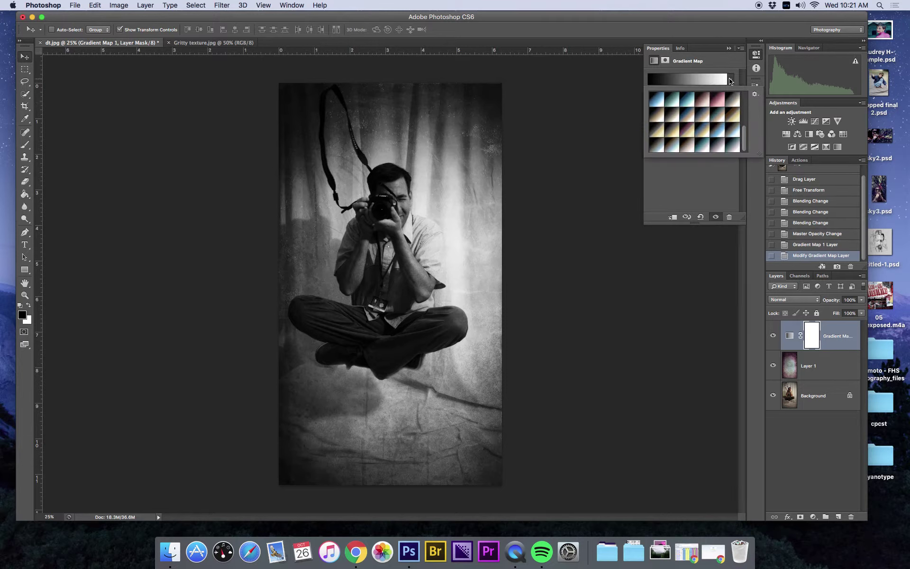
{"action": "left_click_drag", "start_coordinate": [744, 138], "coordinate": [745, 102]}
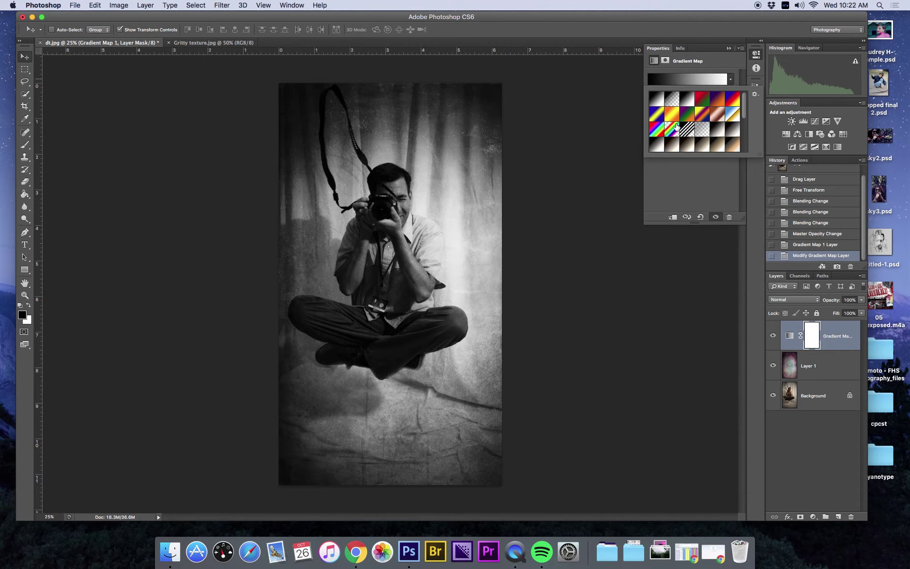
{"action": "left_click", "coordinate": [660, 130]}
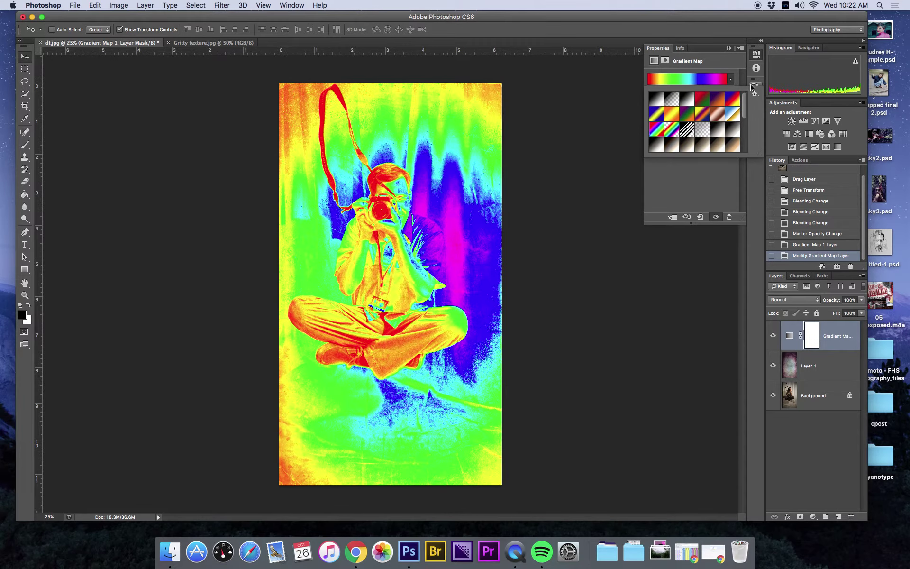
Apply the dark teal to pale mauve toning gradient to the gradient map, with Reverse turned off
{"action": "left_click_drag", "start_coordinate": [745, 107], "coordinate": [742, 148]}
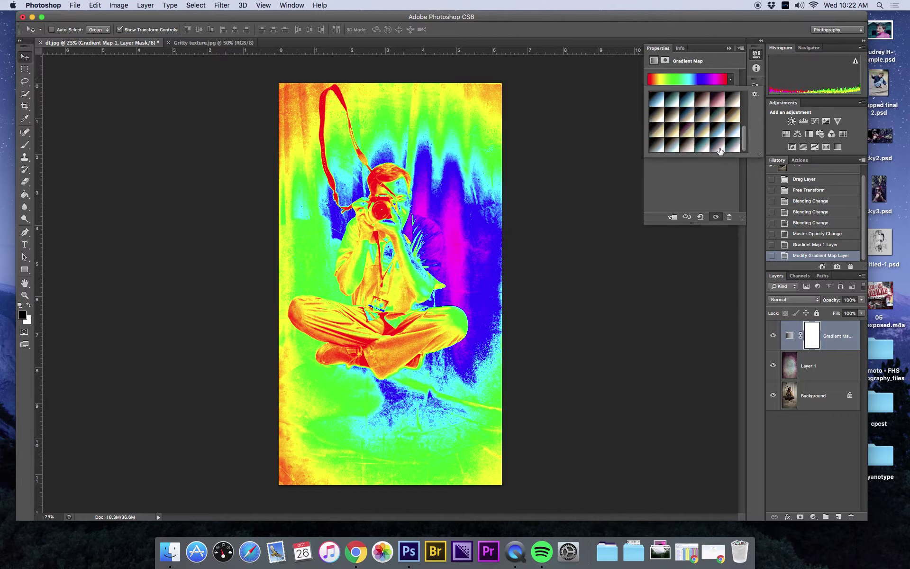
{"action": "left_click", "coordinate": [721, 149]}
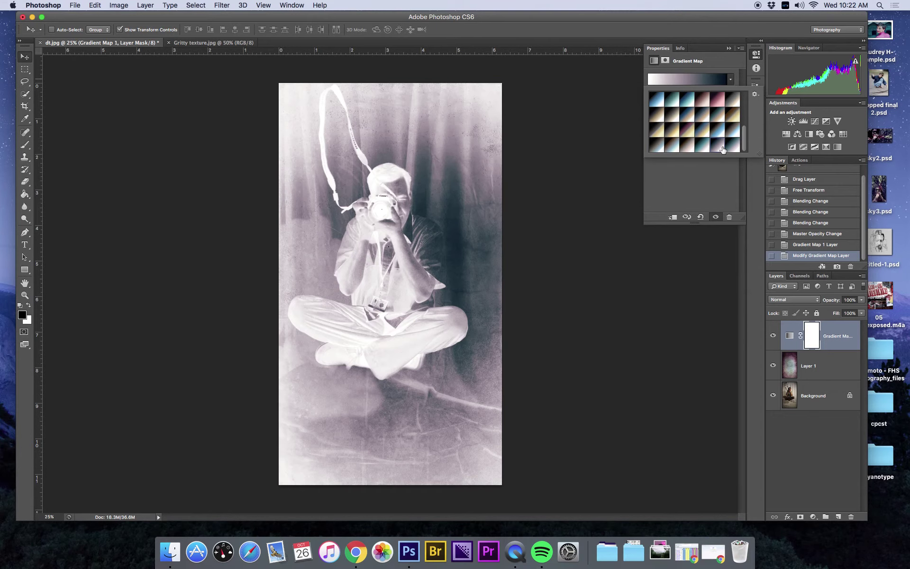
{"action": "left_click", "coordinate": [717, 76]}
{"action": "left_click", "coordinate": [664, 102]}
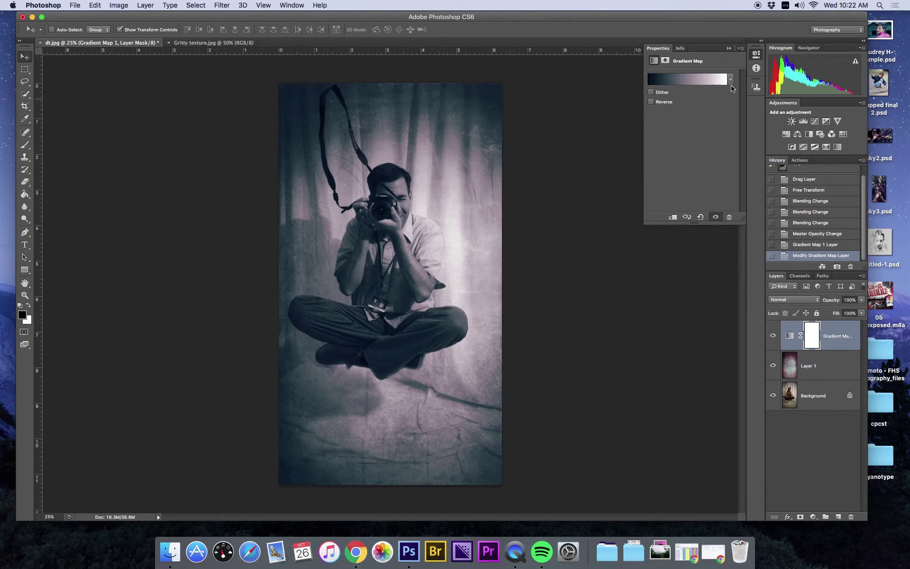
Append the Special Effects gradient set to the gradient map's available presets
{"action": "left_click", "coordinate": [731, 81]}
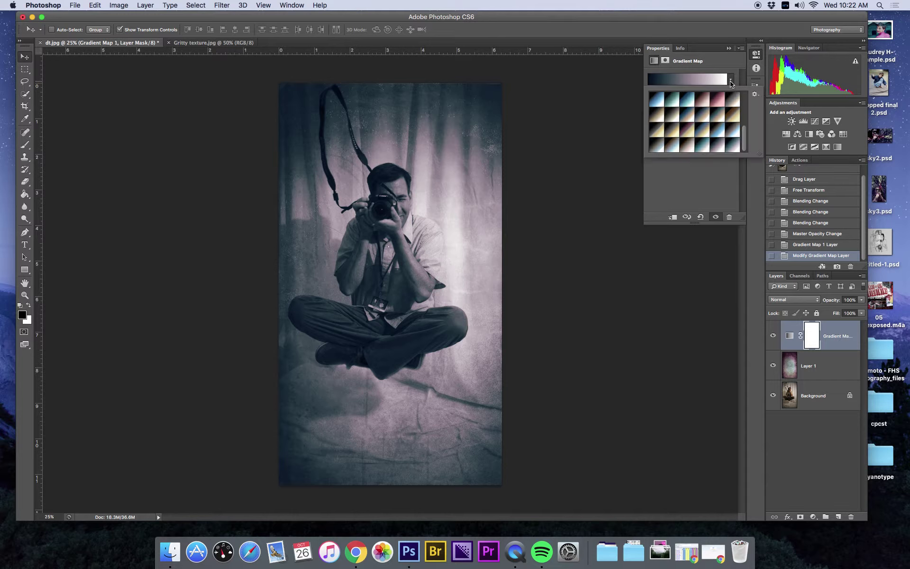
{"action": "left_click", "coordinate": [755, 96]}
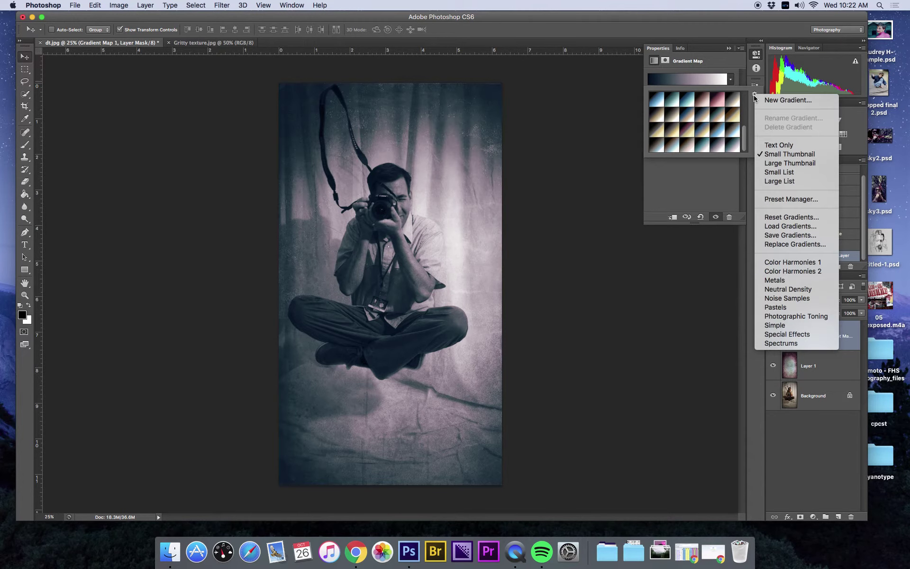
{"action": "left_click", "coordinate": [783, 335]}
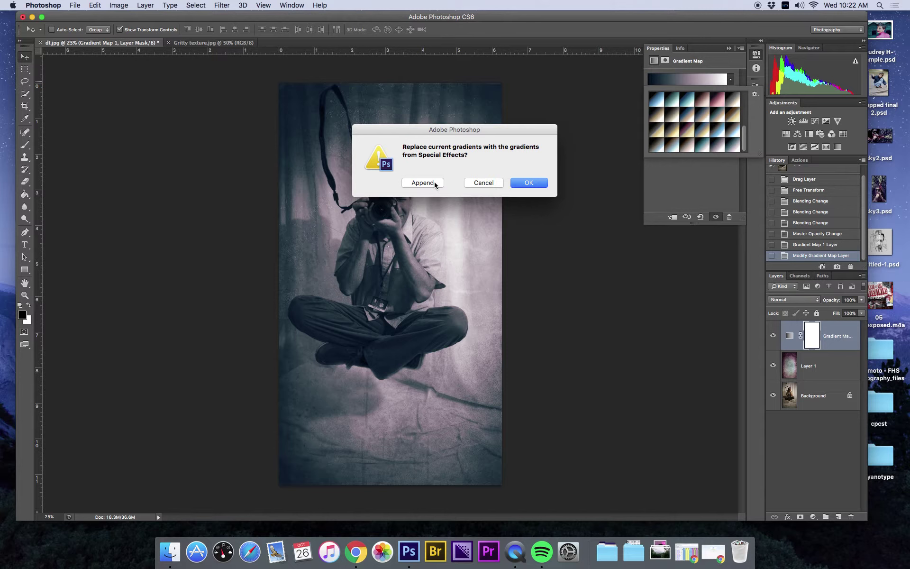
{"action": "left_click", "coordinate": [421, 184]}
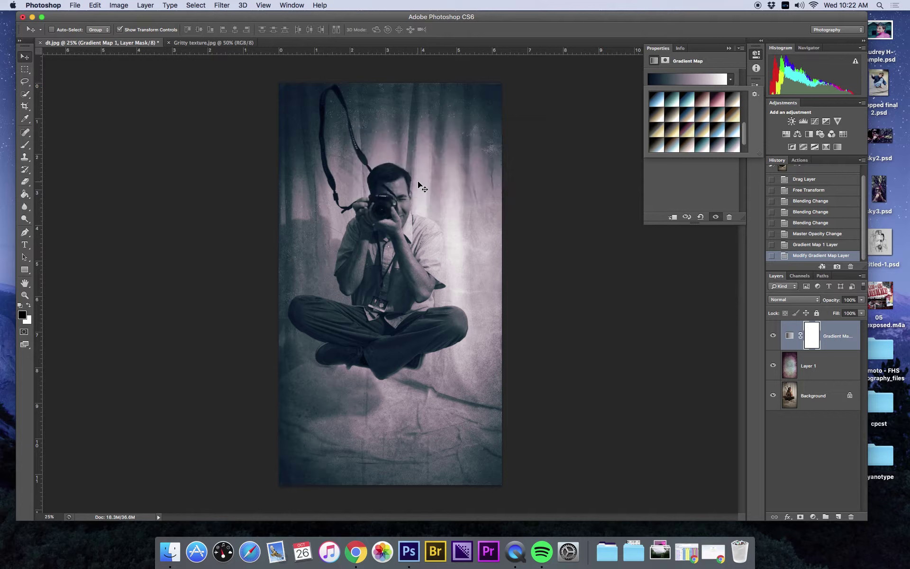
{"action": "left_click_drag", "start_coordinate": [744, 134], "coordinate": [744, 143]}
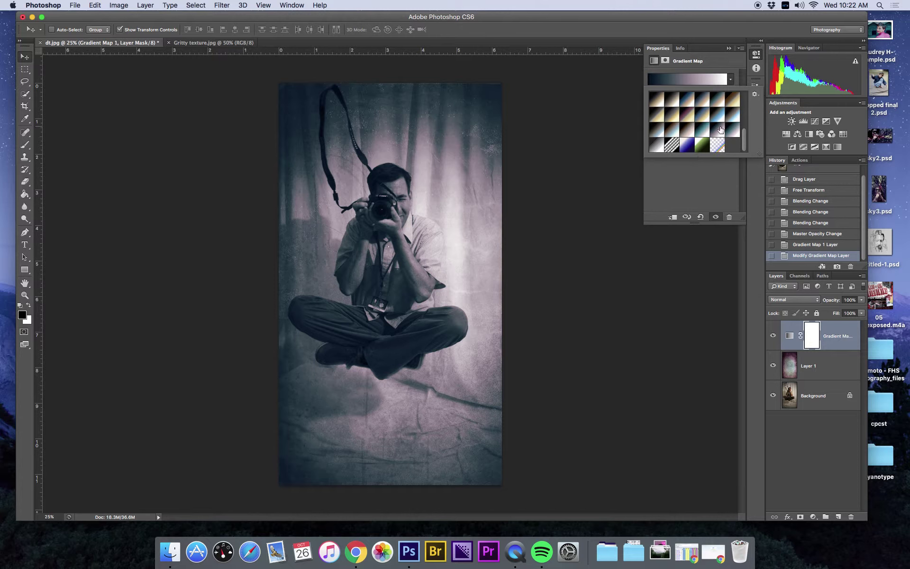
Lower the gradient map layer's opacity to 69% and collapse its properties
{"action": "left_click", "coordinate": [836, 341]}
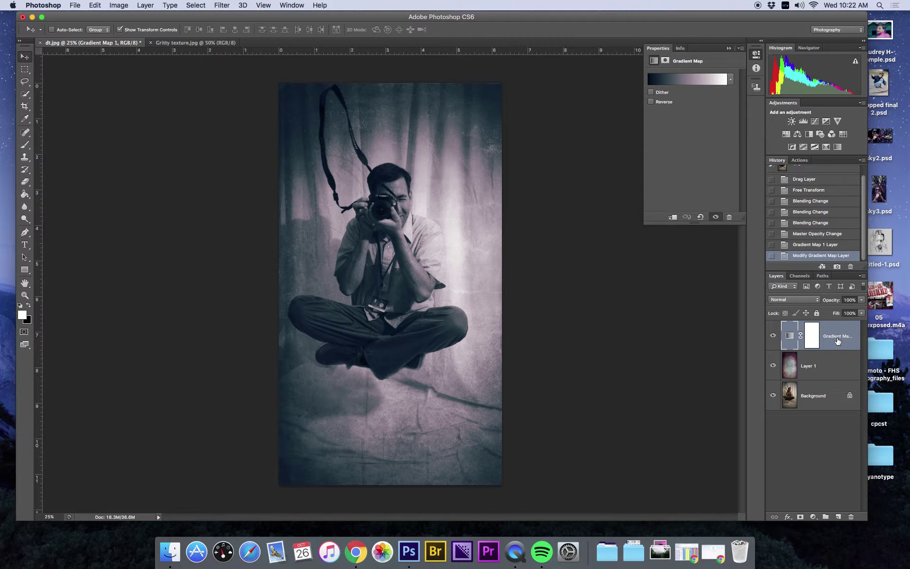
{"action": "left_click", "coordinate": [862, 313]}
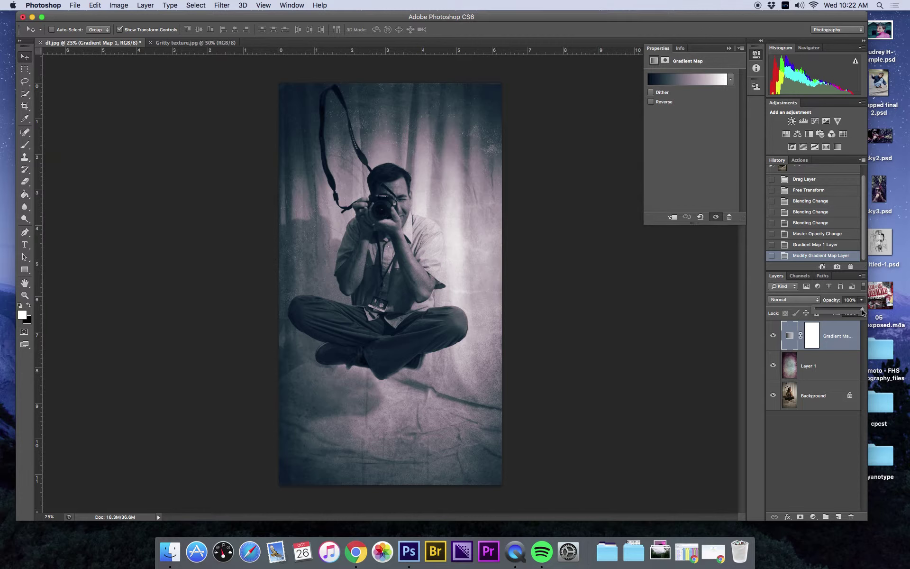
{"action": "left_click_drag", "start_coordinate": [863, 311], "coordinate": [849, 310]}
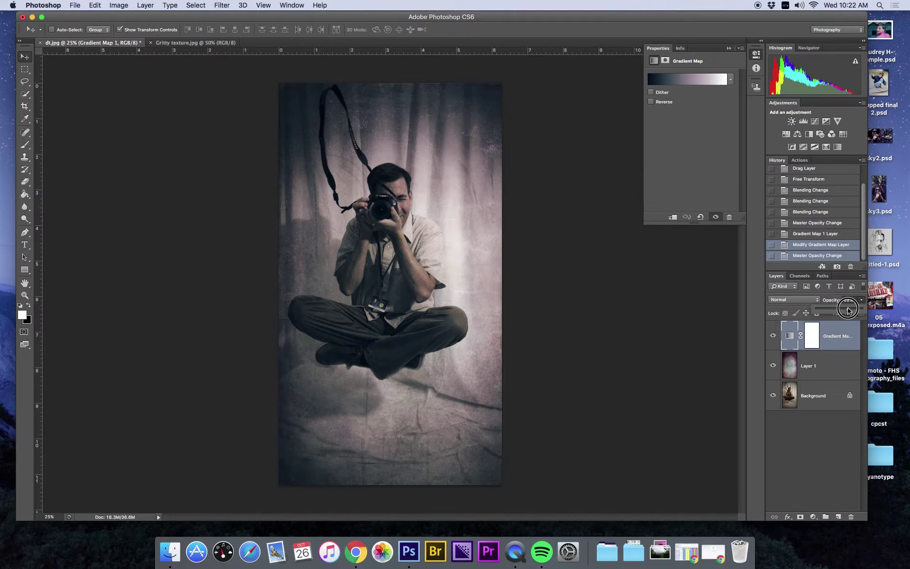
{"action": "mouse_move", "coordinate": [850, 311]}
{"action": "left_mouse_down"}
{"action": "mouse_move", "coordinate": [835, 314]}
{"action": "mouse_move", "coordinate": [849, 311]}
{"action": "left_mouse_up"}
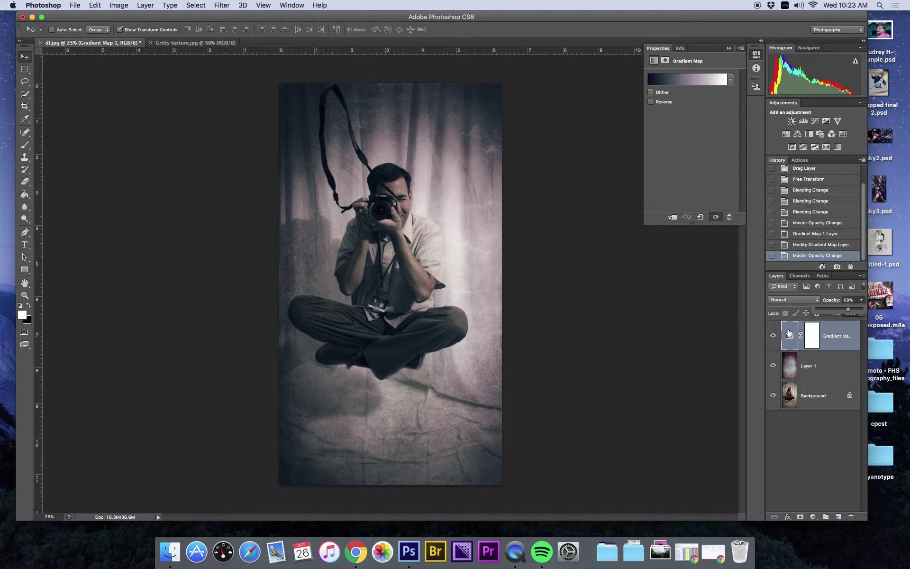
{"action": "left_click", "coordinate": [729, 48]}
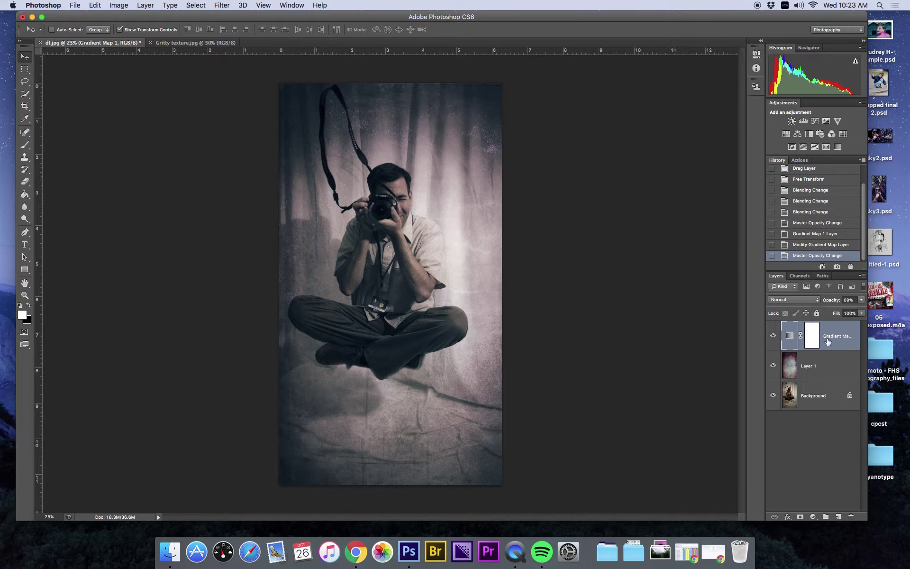
With the gradient map layer hidden, add a Color Lookup adjustment layer and try the LateSunset.3DL look on it
{"action": "left_click", "coordinate": [774, 337]}
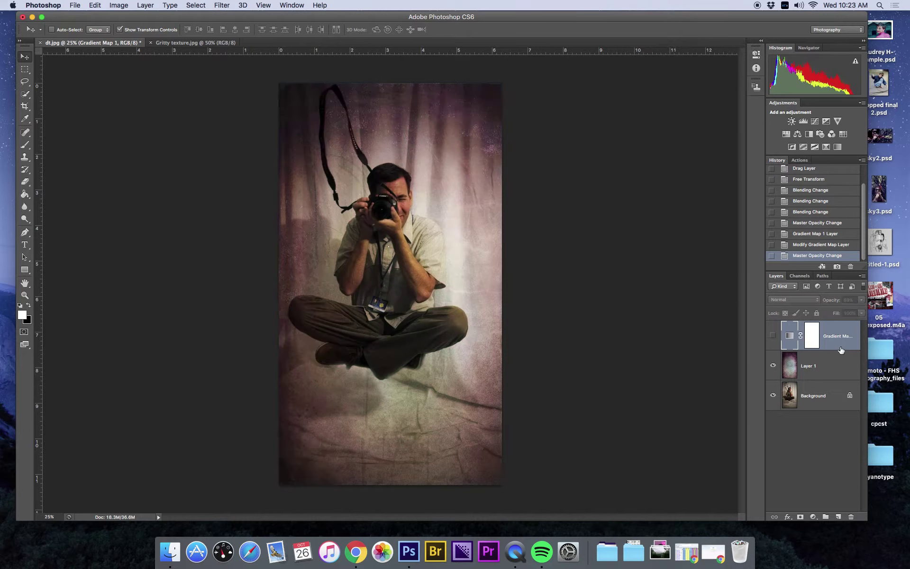
{"action": "left_click", "coordinate": [844, 134]}
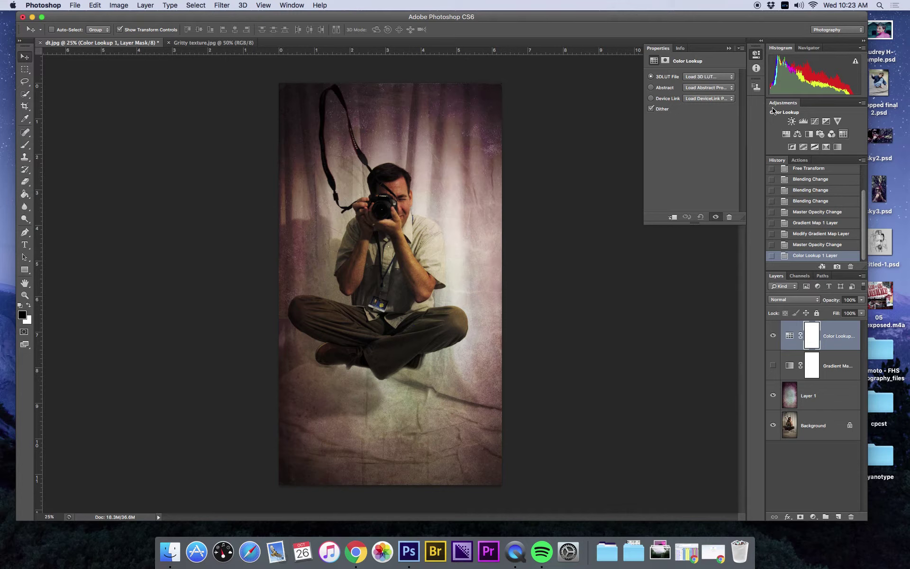
{"action": "left_click", "coordinate": [697, 78]}
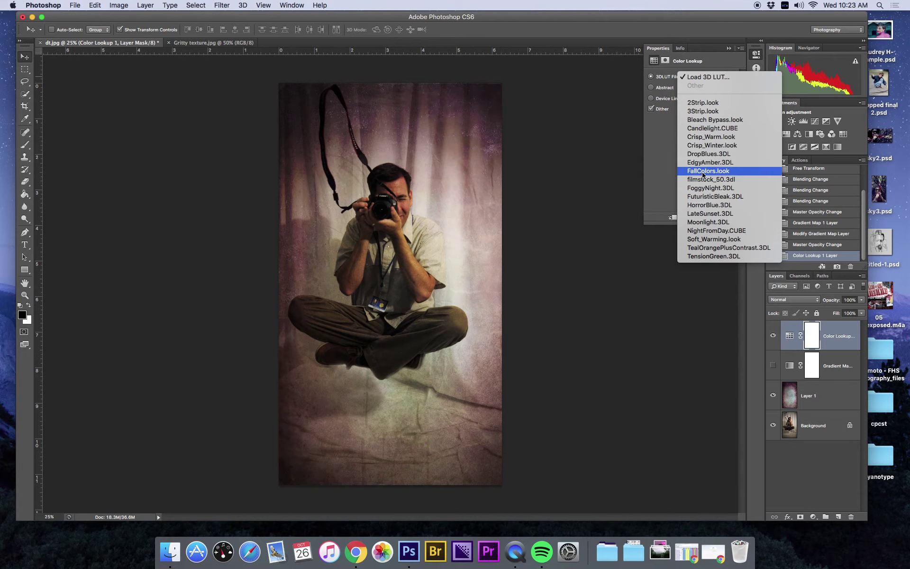
{"action": "scroll", "coordinate": [707, 219], "scroll_direction": "down", "scroll_amount": 1}
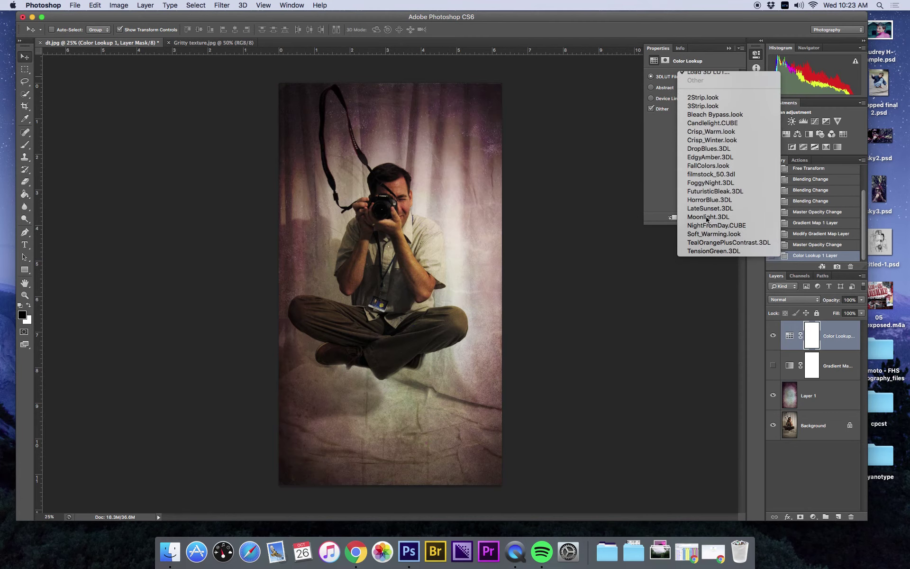
{"action": "left_click", "coordinate": [709, 208]}
Try the TealOrangePlusContrast, TensionGreen, Moonlight and FuturisticBleak 3D LUTs in turn on the color lookup layer
{"action": "left_click", "coordinate": [726, 77]}
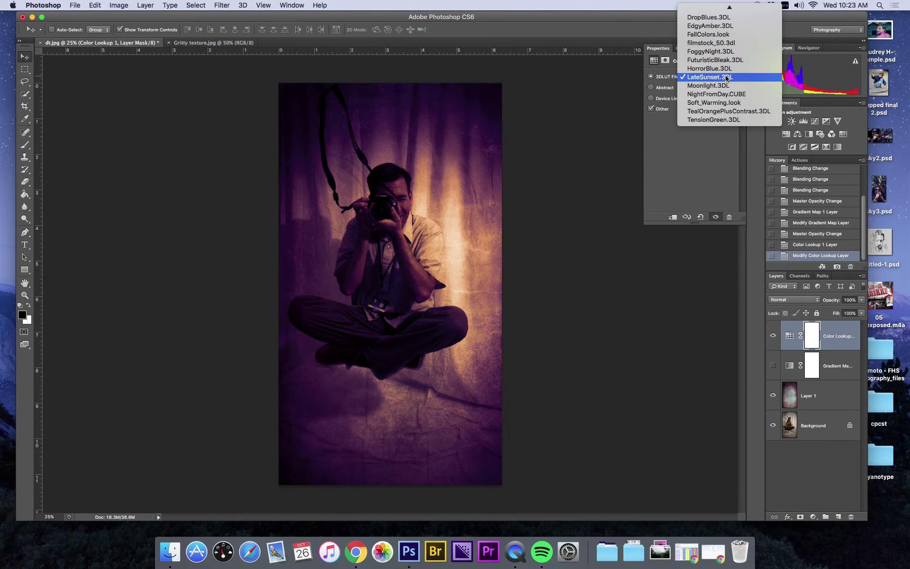
{"action": "left_click", "coordinate": [724, 111]}
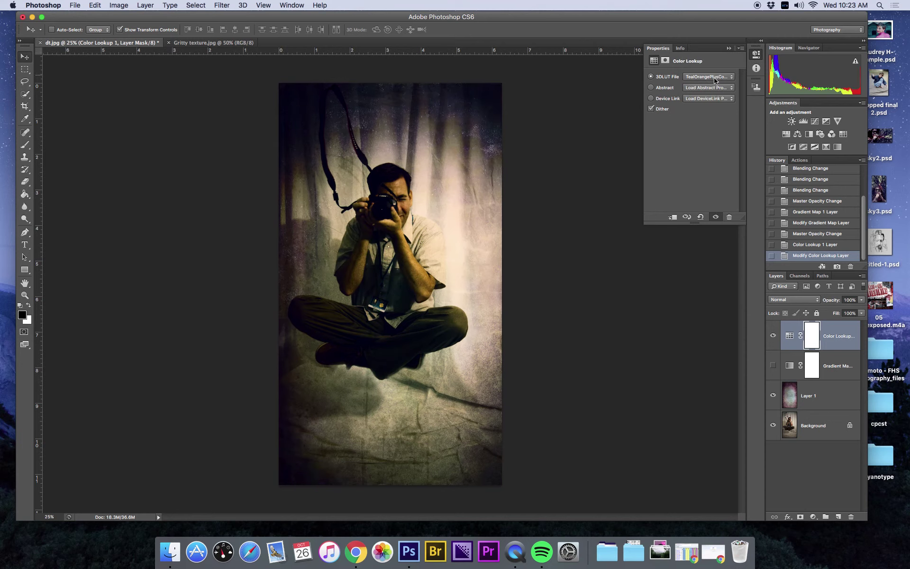
{"action": "left_click", "coordinate": [716, 78]}
{"action": "left_click", "coordinate": [716, 86]}
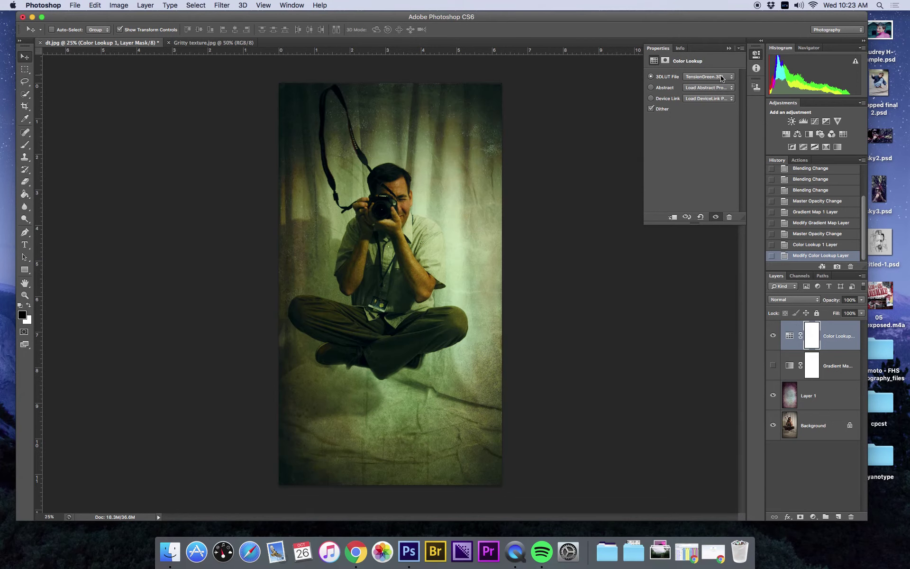
{"action": "left_click", "coordinate": [721, 78]}
{"action": "left_click", "coordinate": [723, 45]}
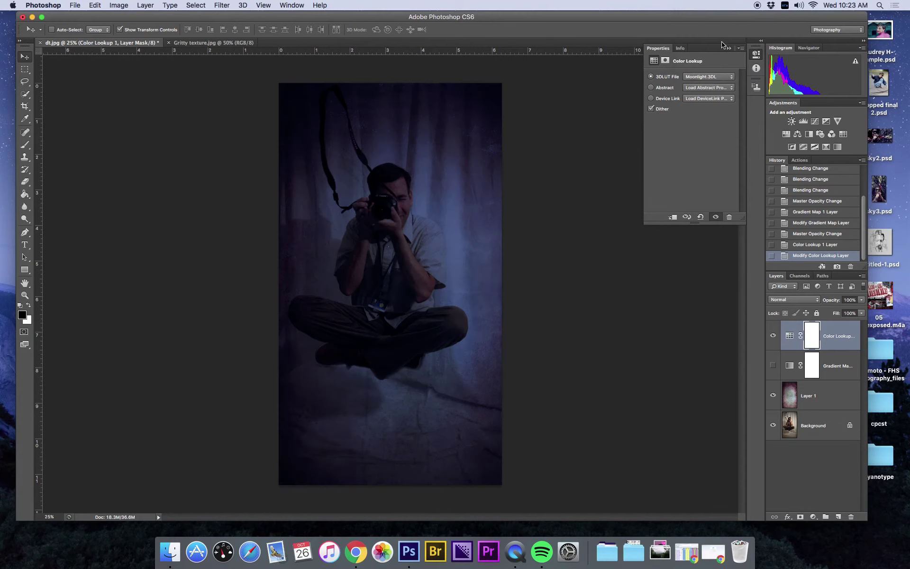
{"action": "left_click", "coordinate": [718, 75]}
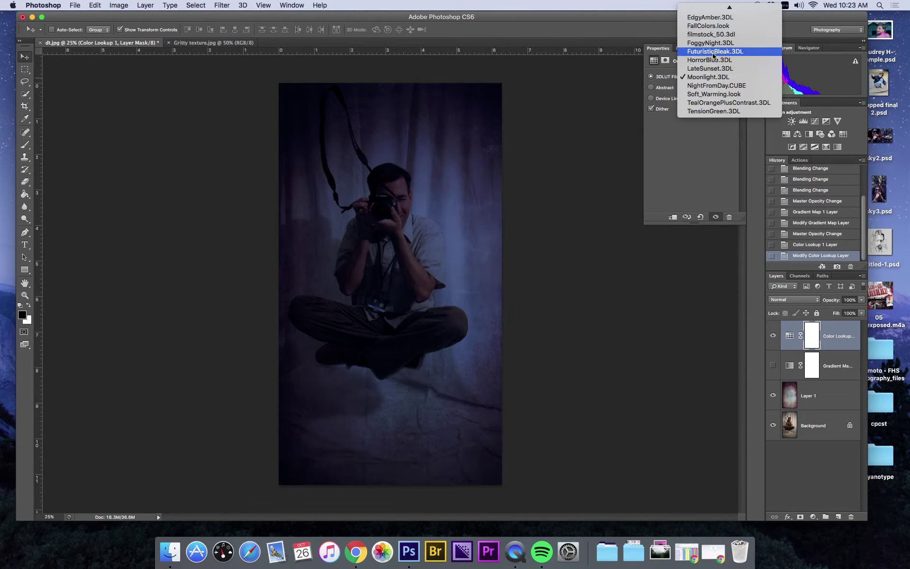
{"action": "left_click", "coordinate": [713, 52]}
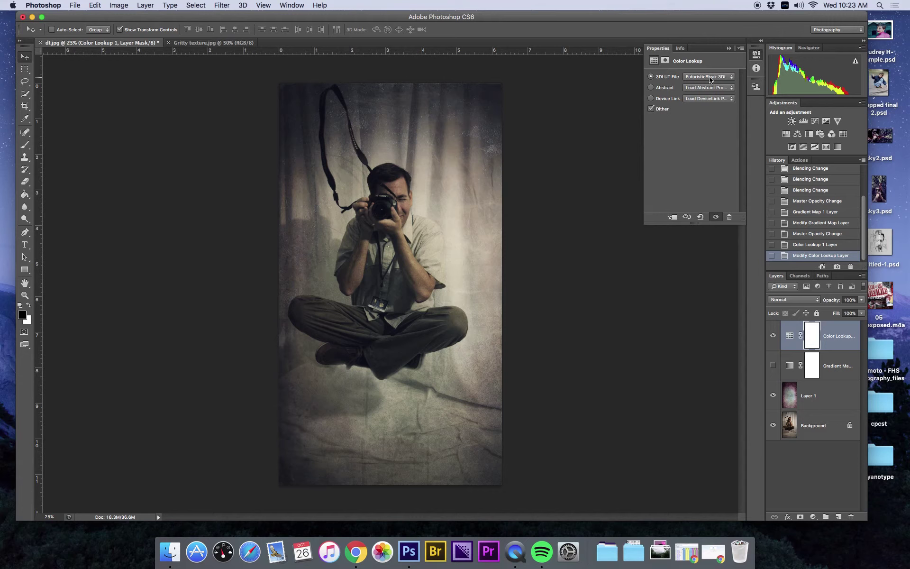
Apply the Crisp_Winter.look 3D LUT to the color lookup layer and look through the abstract and device link profile choices
{"action": "left_click", "coordinate": [711, 78]}
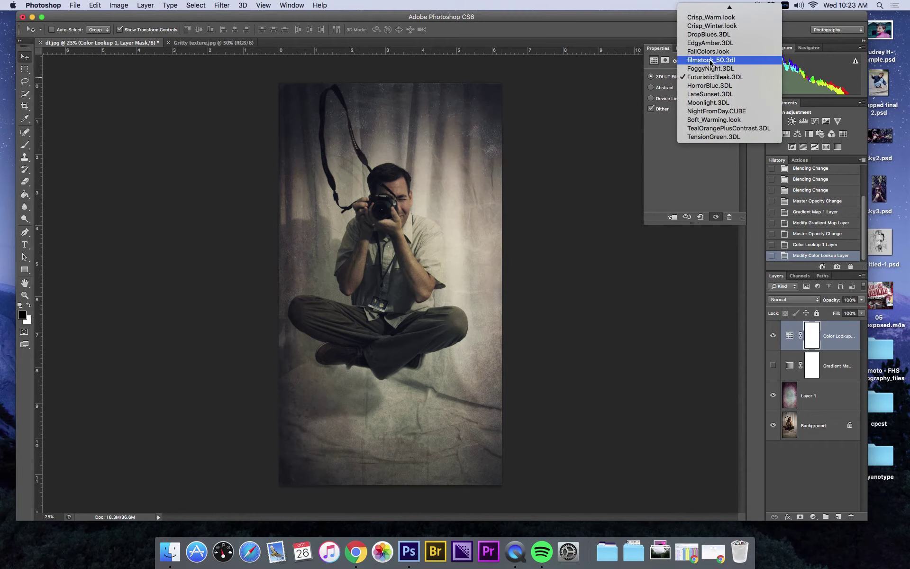
{"action": "left_click", "coordinate": [716, 26]}
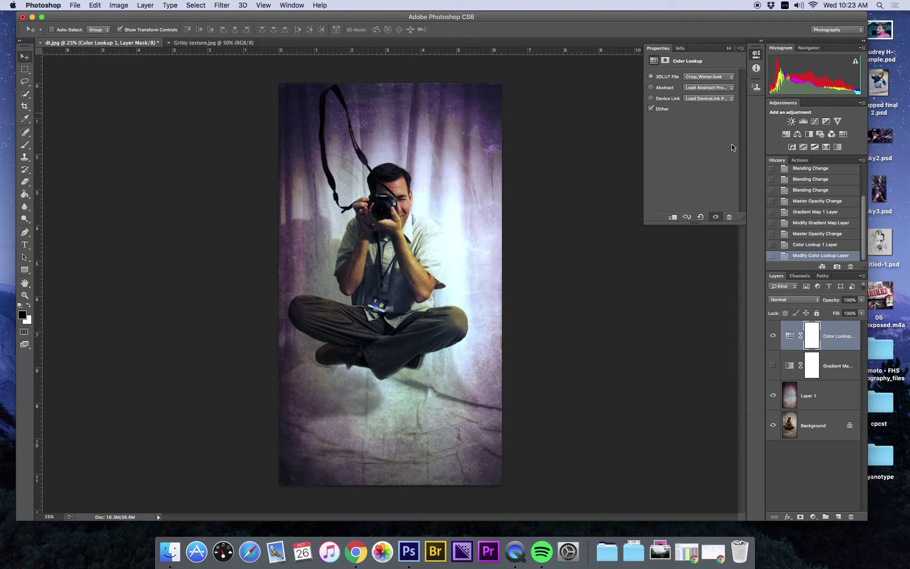
{"action": "left_click", "coordinate": [705, 88]}
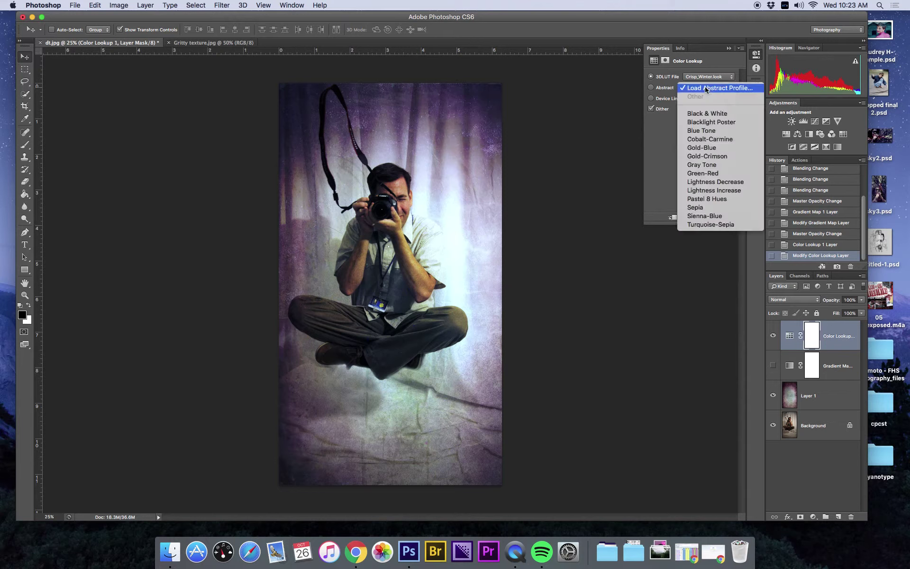
{"action": "left_click", "coordinate": [653, 152]}
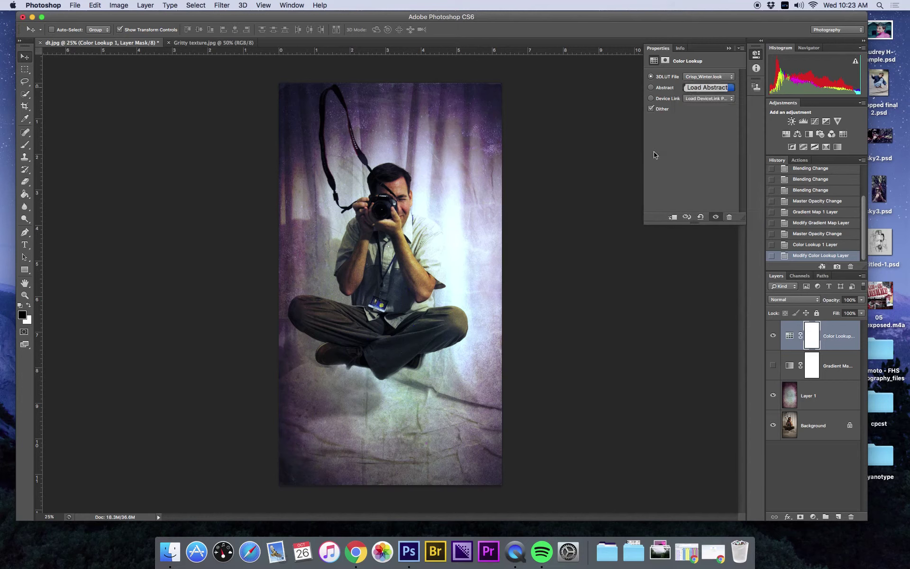
{"action": "left_click", "coordinate": [707, 99]}
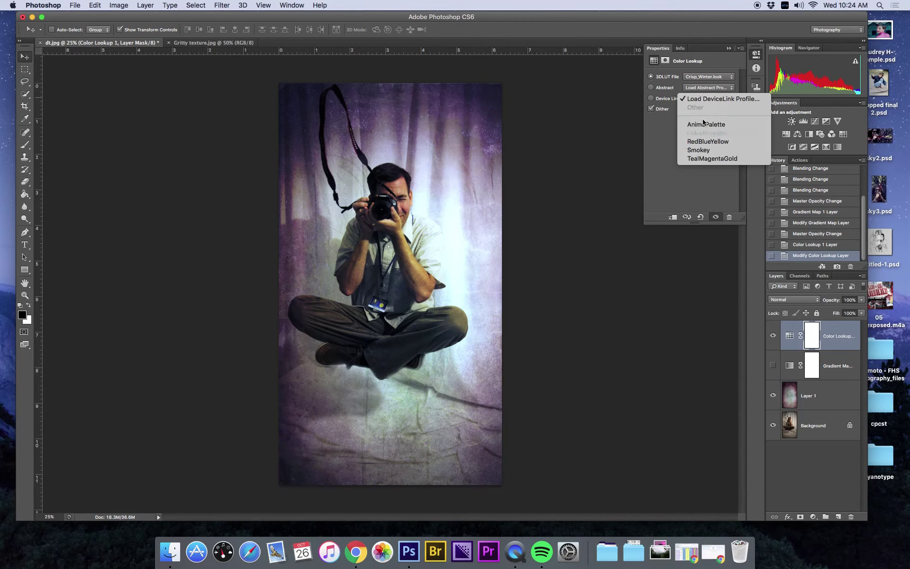
{"action": "left_click", "coordinate": [663, 156]}
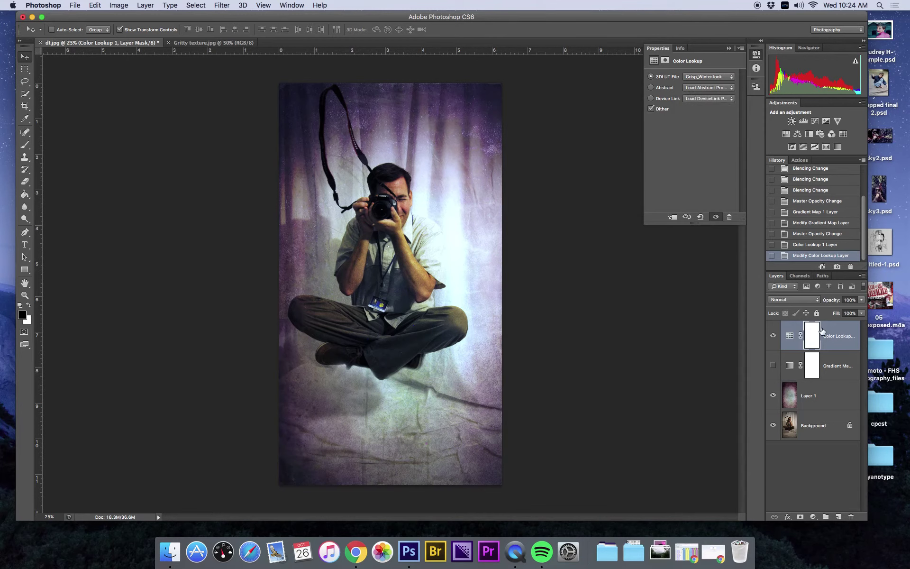
Try adjusting the color lookup layer's opacity, ending at 100%
{"action": "left_click", "coordinate": [861, 303]}
{"action": "mouse_move", "coordinate": [860, 311]}
{"action": "left_mouse_down"}
{"action": "mouse_move", "coordinate": [828, 318]}
{"action": "mouse_move", "coordinate": [869, 316]}
{"action": "left_mouse_up"}
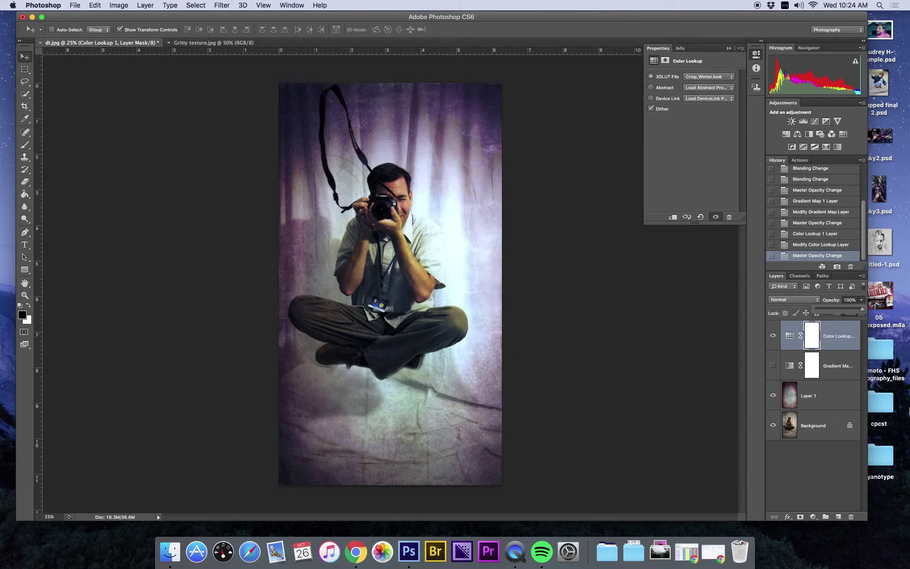
Paint black at 45% brush opacity on the color lookup mask over the photographer and nearby backdrop, and partly restore the backdrop with white
{"action": "left_click", "coordinate": [810, 336]}
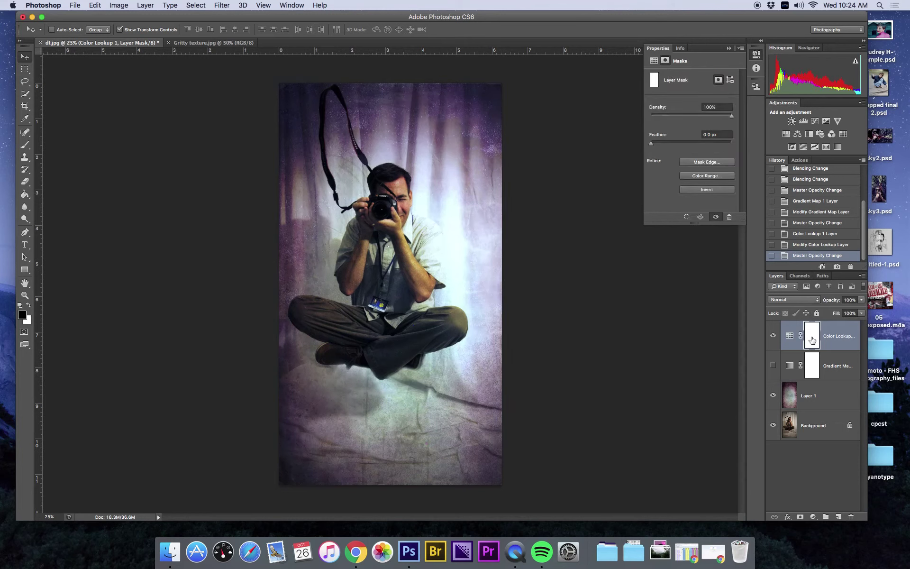
{"action": "left_click", "coordinate": [25, 144]}
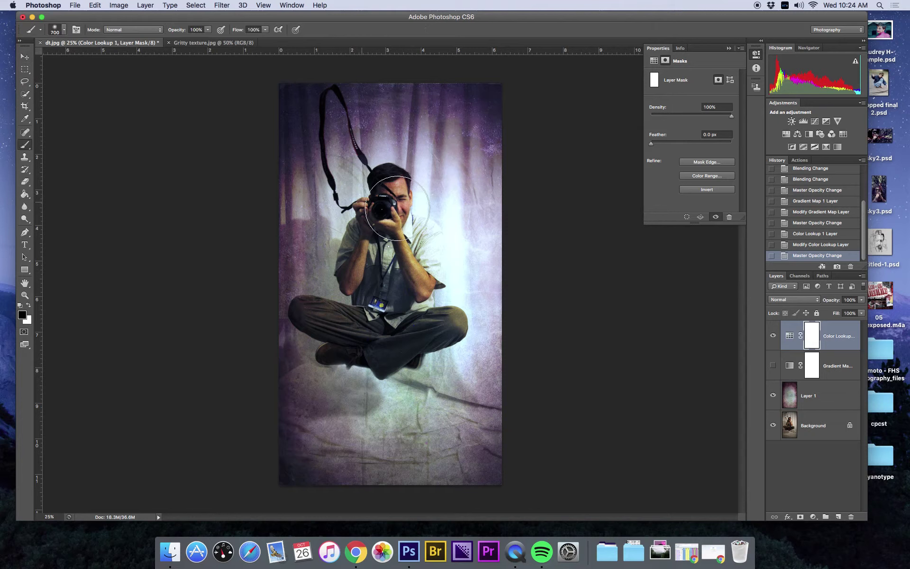
{"action": "left_click", "coordinate": [207, 29]}
{"action": "left_click_drag", "start_coordinate": [210, 38], "coordinate": [184, 42]}
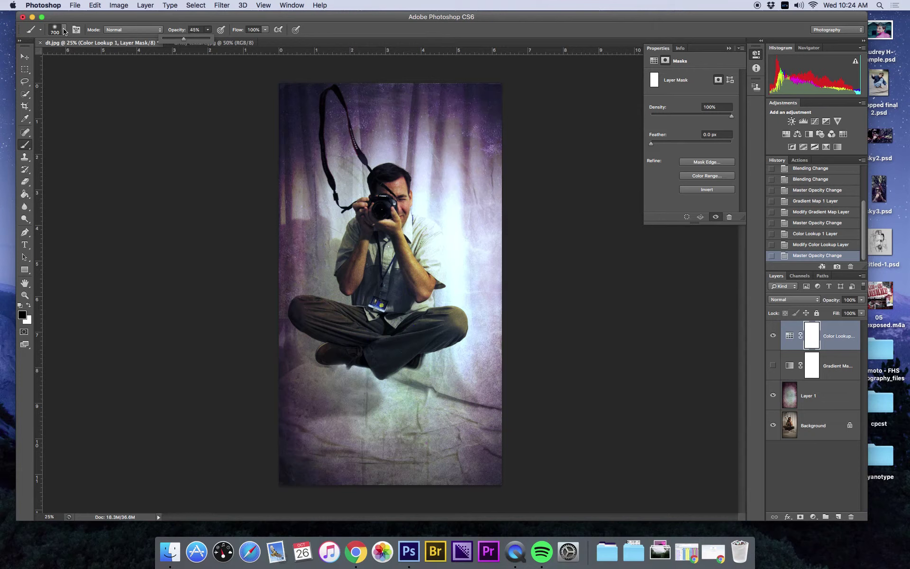
{"action": "mouse_move", "coordinate": [450, 233]}
{"action": "left_mouse_down"}
{"action": "mouse_move", "coordinate": [416, 214]}
{"action": "mouse_move", "coordinate": [424, 247]}
{"action": "mouse_move", "coordinate": [408, 310]}
{"action": "left_mouse_up"}
{"action": "mouse_move", "coordinate": [433, 279]}
{"action": "left_mouse_down"}
{"action": "mouse_move", "coordinate": [430, 260]}
{"action": "mouse_move", "coordinate": [423, 309]}
{"action": "mouse_move", "coordinate": [431, 264]}
{"action": "left_mouse_up"}
{"action": "left_click_drag", "start_coordinate": [284, 271], "coordinate": [344, 280]}
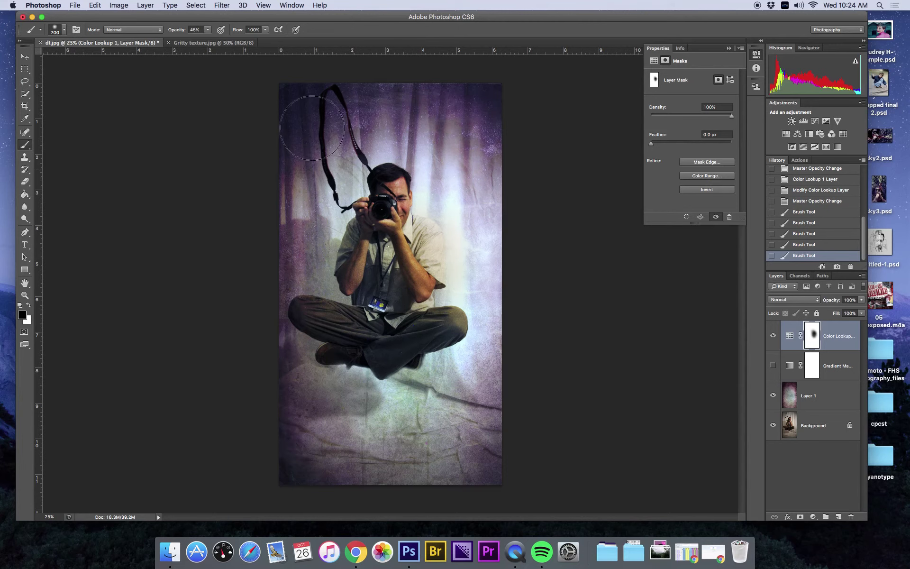
{"action": "left_click", "coordinate": [426, 284]}
{"action": "left_click", "coordinate": [431, 220]}
{"action": "left_click", "coordinate": [442, 266]}
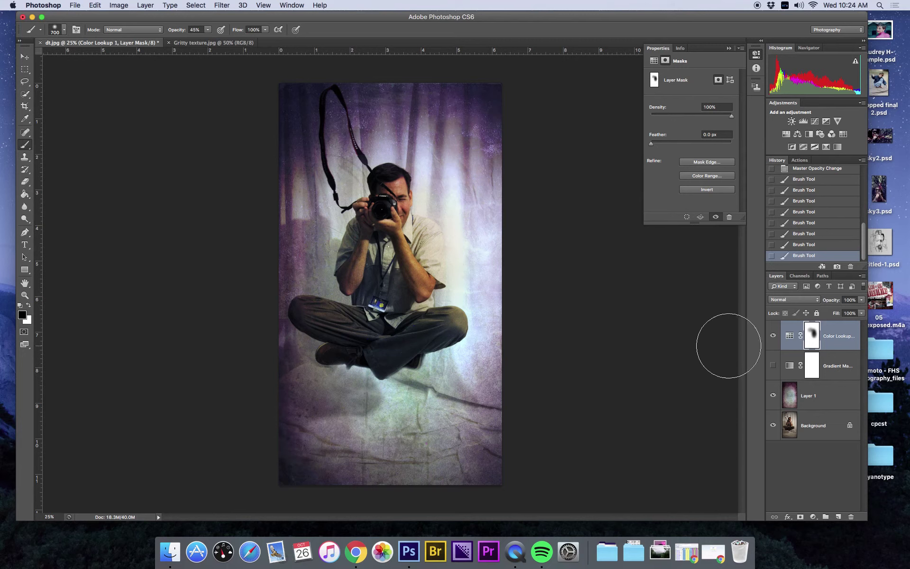
{"action": "left_click", "coordinate": [30, 307]}
{"action": "left_click_drag", "start_coordinate": [444, 225], "coordinate": [435, 321]}
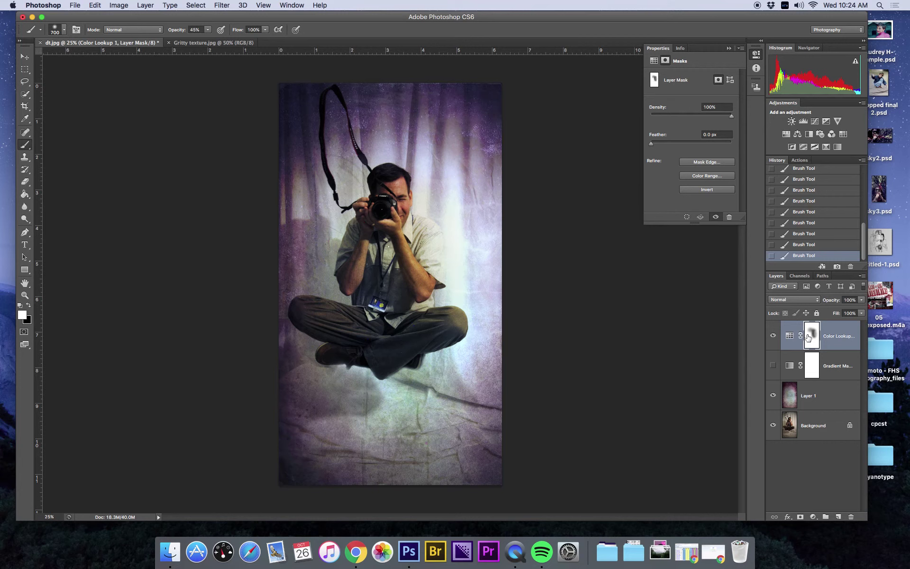
Show the gradient map layer again and lower the color lookup layer's opacity to 59%
{"action": "left_click", "coordinate": [773, 366]}
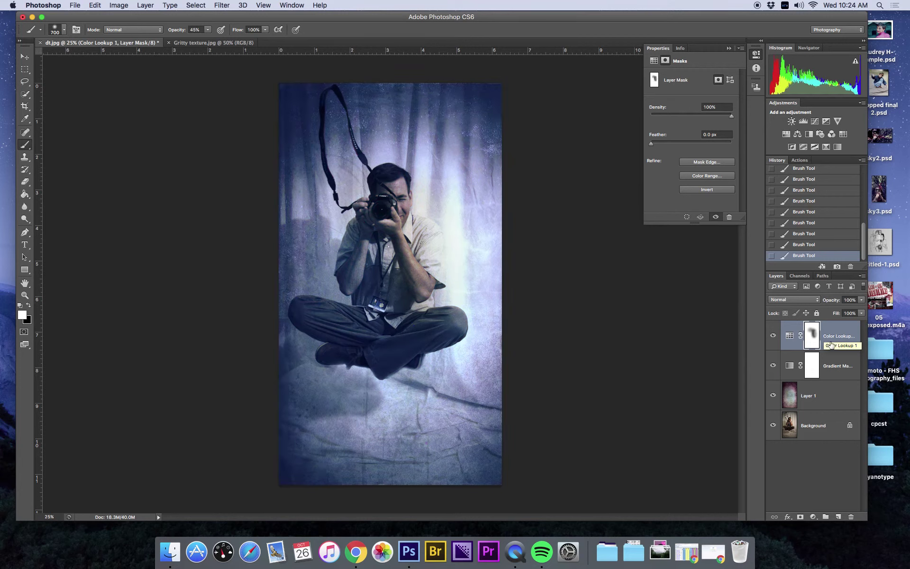
{"action": "left_click", "coordinate": [835, 374]}
{"action": "left_click", "coordinate": [835, 344]}
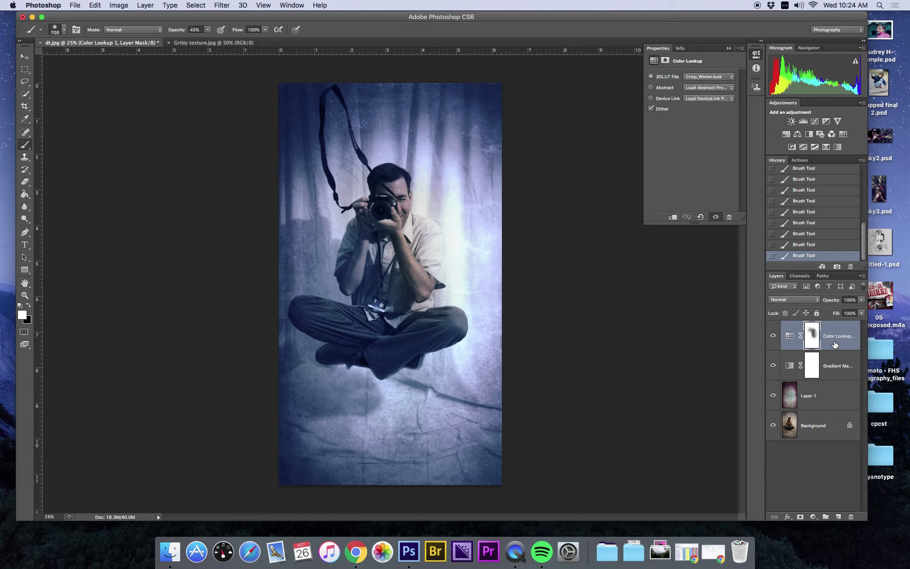
{"action": "left_click", "coordinate": [851, 369]}
{"action": "left_click", "coordinate": [849, 345]}
{"action": "left_click", "coordinate": [861, 300]}
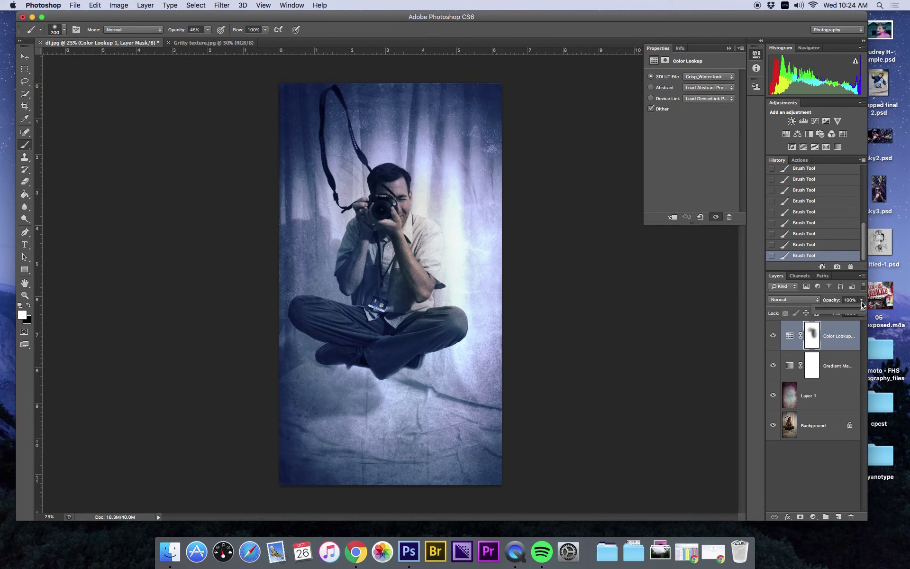
{"action": "left_click_drag", "start_coordinate": [861, 308], "coordinate": [843, 311]}
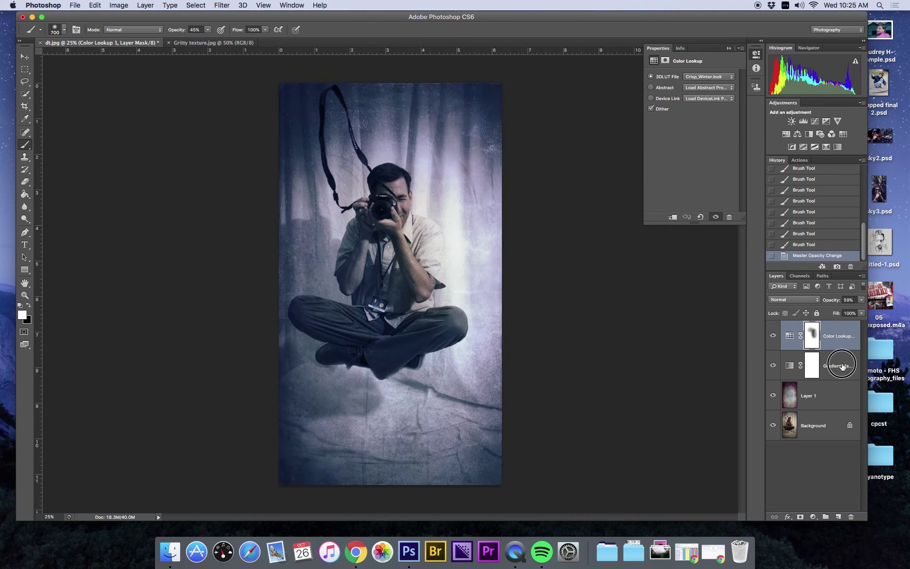
Lower the color lookup layer's opacity to 37% and the gradient map layer's opacity to 50%
{"action": "left_click", "coordinate": [842, 366]}
{"action": "left_click", "coordinate": [849, 360]}
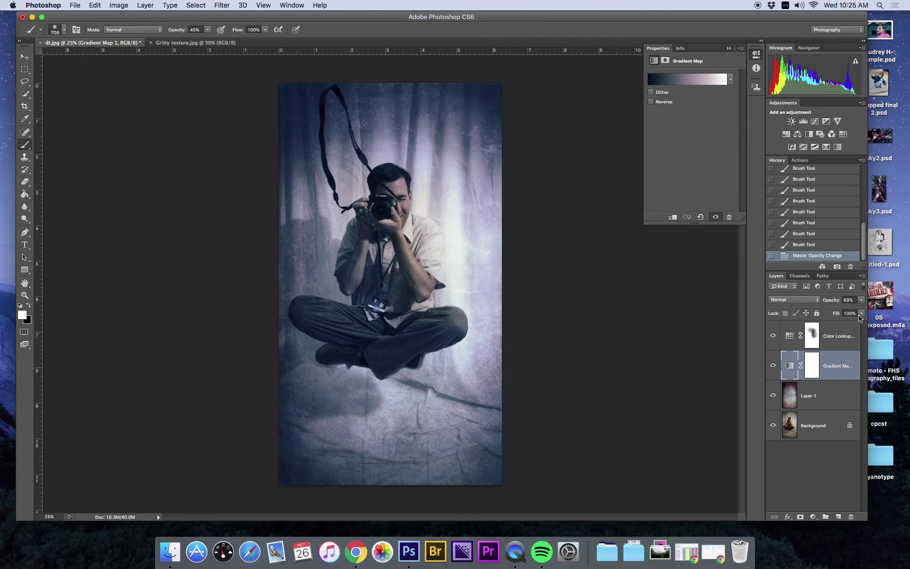
{"action": "left_click", "coordinate": [842, 347]}
{"action": "left_click", "coordinate": [861, 300]}
{"action": "left_click_drag", "start_coordinate": [845, 311], "coordinate": [840, 313]}
{"action": "key", "text": "alt+bracketleft"}
{"action": "left_click", "coordinate": [862, 300]}
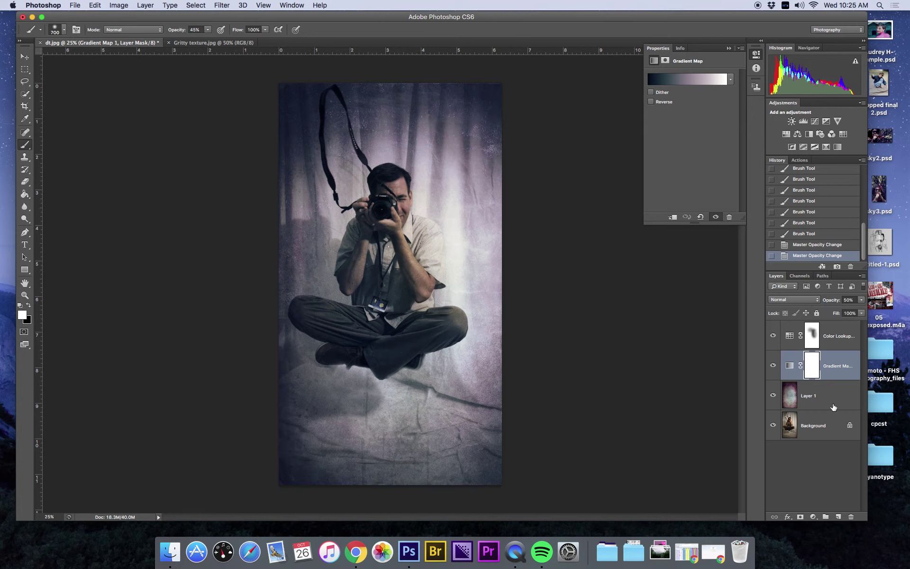
Add a layer mask to the texture layer and paint black over the photographer to reduce the texture on him
{"action": "key", "text": "alt+bracketleft"}
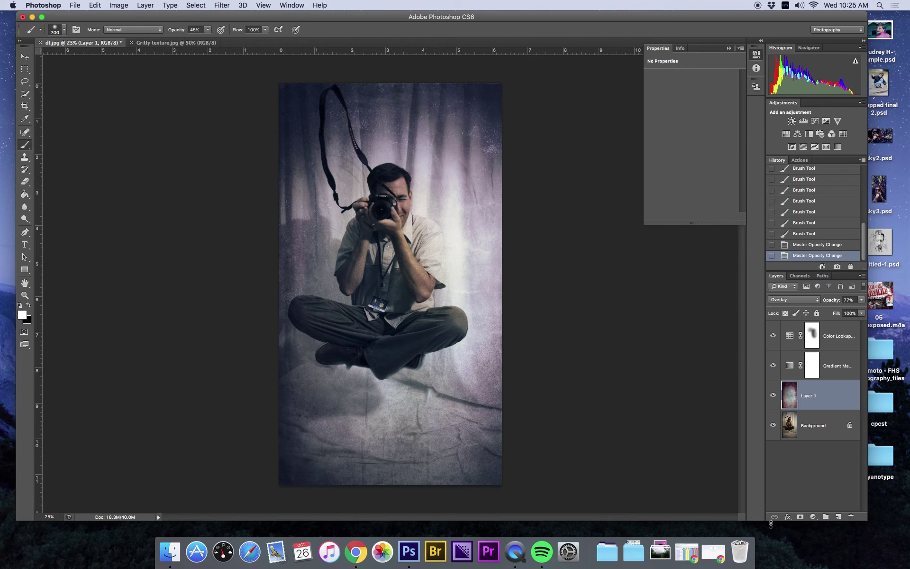
{"action": "left_click", "coordinate": [800, 516]}
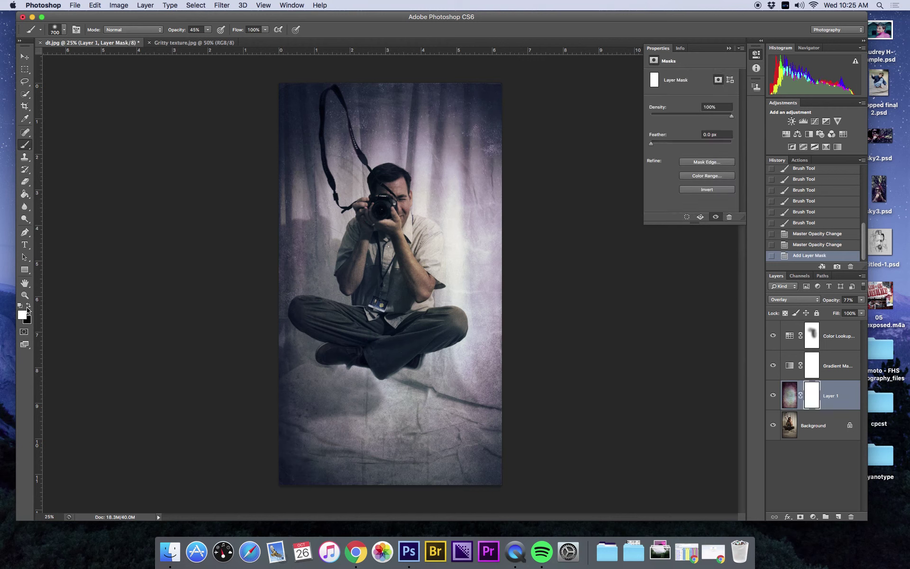
{"action": "left_click", "coordinate": [29, 309]}
{"action": "mouse_move", "coordinate": [384, 213]}
{"action": "left_mouse_down"}
{"action": "mouse_move", "coordinate": [392, 205]}
{"action": "mouse_move", "coordinate": [411, 228]}
{"action": "mouse_move", "coordinate": [398, 235]}
{"action": "mouse_move", "coordinate": [386, 214]}
{"action": "mouse_move", "coordinate": [374, 237]}
{"action": "left_mouse_up"}
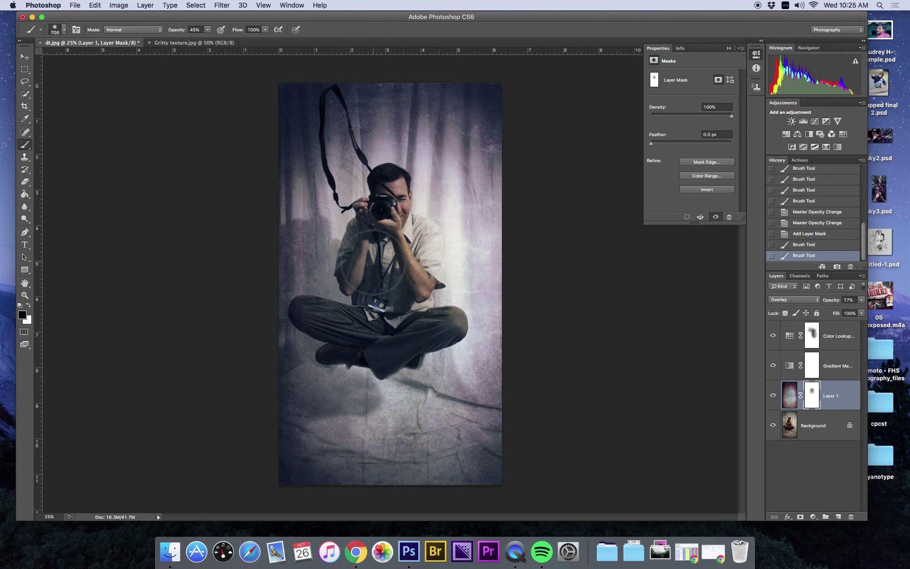
{"action": "mouse_move", "coordinate": [366, 304]}
{"action": "left_mouse_down"}
{"action": "mouse_move", "coordinate": [368, 277]}
{"action": "mouse_move", "coordinate": [368, 296]}
{"action": "mouse_move", "coordinate": [401, 267]}
{"action": "mouse_move", "coordinate": [405, 289]}
{"action": "mouse_move", "coordinate": [351, 329]}
{"action": "mouse_move", "coordinate": [433, 327]}
{"action": "mouse_move", "coordinate": [406, 338]}
{"action": "mouse_move", "coordinate": [326, 322]}
{"action": "mouse_move", "coordinate": [393, 350]}
{"action": "mouse_move", "coordinate": [422, 347]}
{"action": "mouse_move", "coordinate": [411, 251]}
{"action": "mouse_move", "coordinate": [375, 285]}
{"action": "left_mouse_up"}
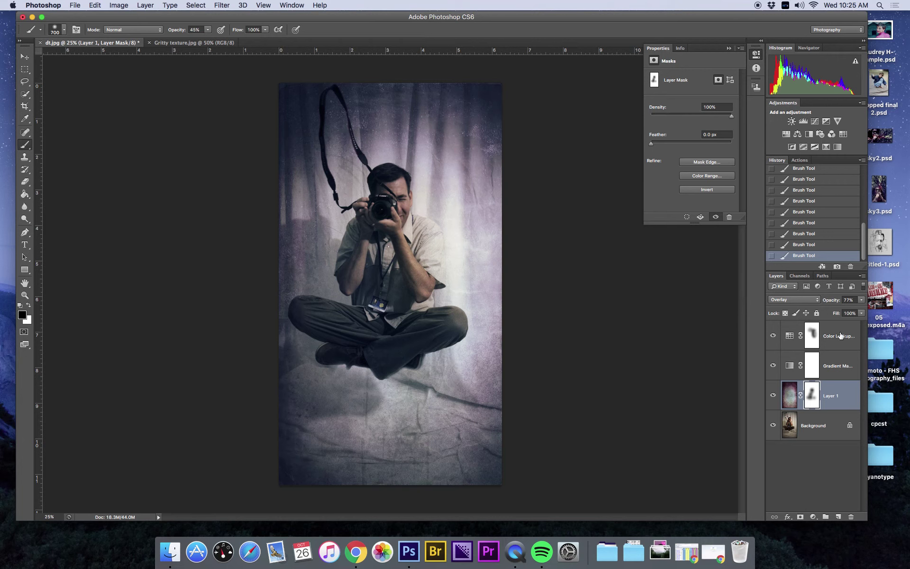
Paint white on the color lookup mask across the photographer and adjacent backdrop, and select the gradient map layer
{"action": "left_click", "coordinate": [828, 342]}
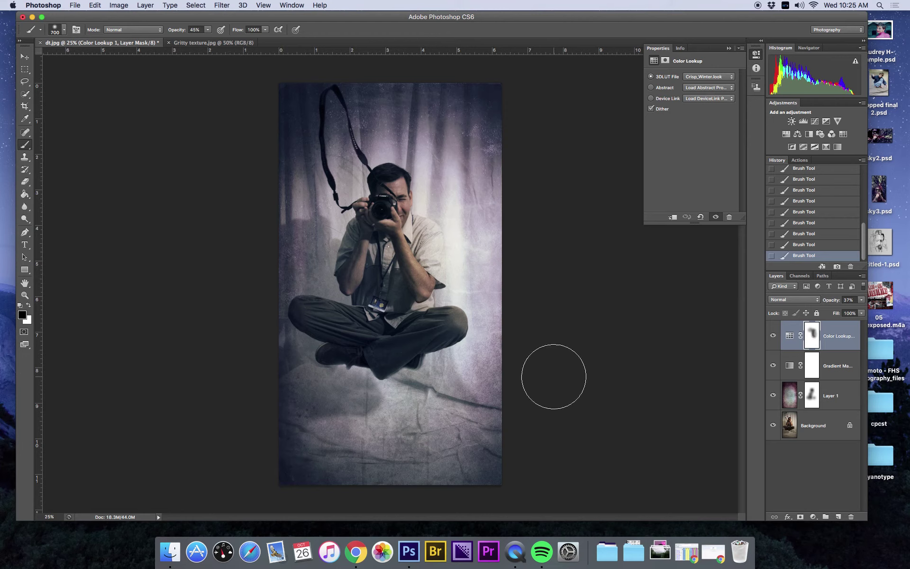
{"action": "left_click", "coordinate": [29, 306]}
{"action": "mouse_move", "coordinate": [537, 292]}
{"action": "left_mouse_down"}
{"action": "mouse_move", "coordinate": [405, 236]}
{"action": "mouse_move", "coordinate": [404, 316]}
{"action": "mouse_move", "coordinate": [401, 283]}
{"action": "left_mouse_up"}
{"action": "left_click", "coordinate": [849, 374]}
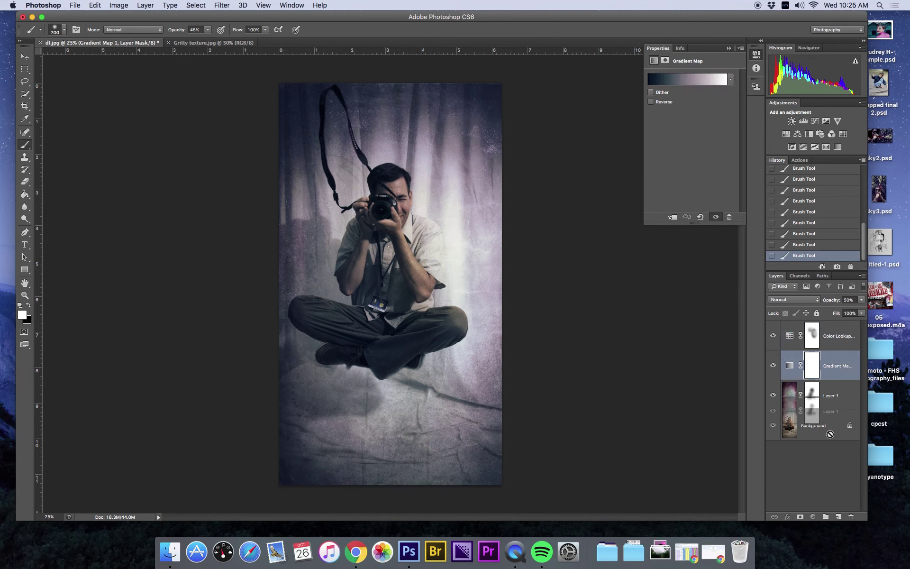
Hide the color lookup, gradient map and texture layers to compare with the original photo, and show all three again
{"action": "left_click_drag", "start_coordinate": [831, 397], "coordinate": [834, 408]}
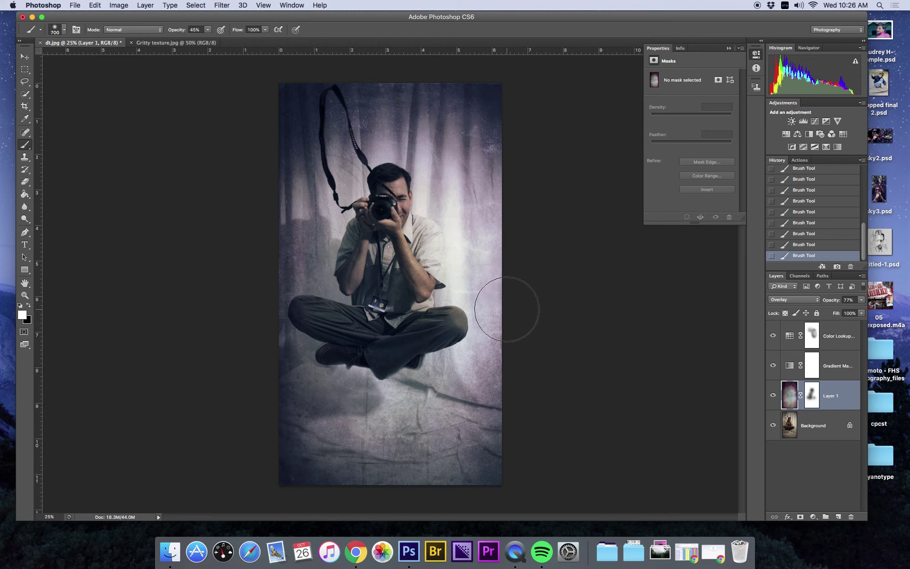
{"action": "left_click", "coordinate": [773, 336]}
{"action": "left_click", "coordinate": [772, 365]}
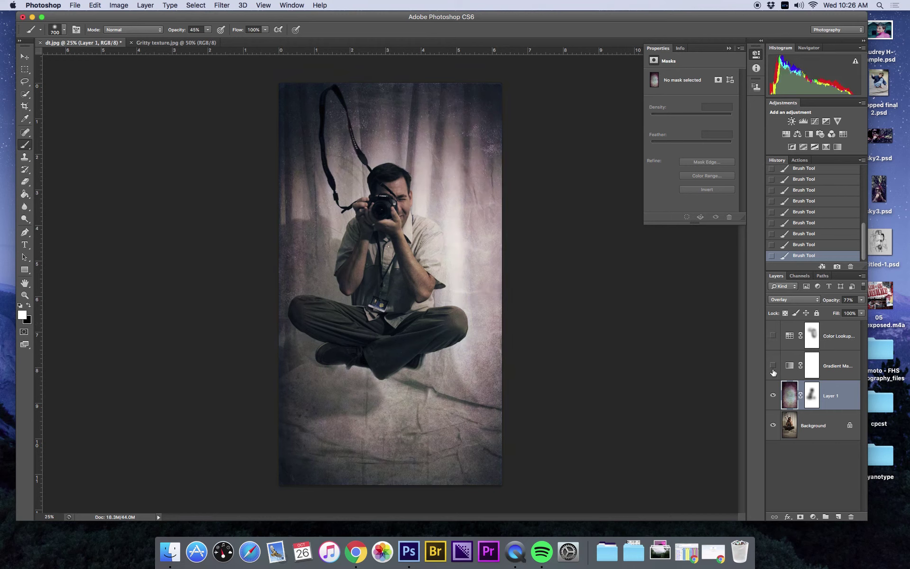
{"action": "left_click", "coordinate": [774, 395]}
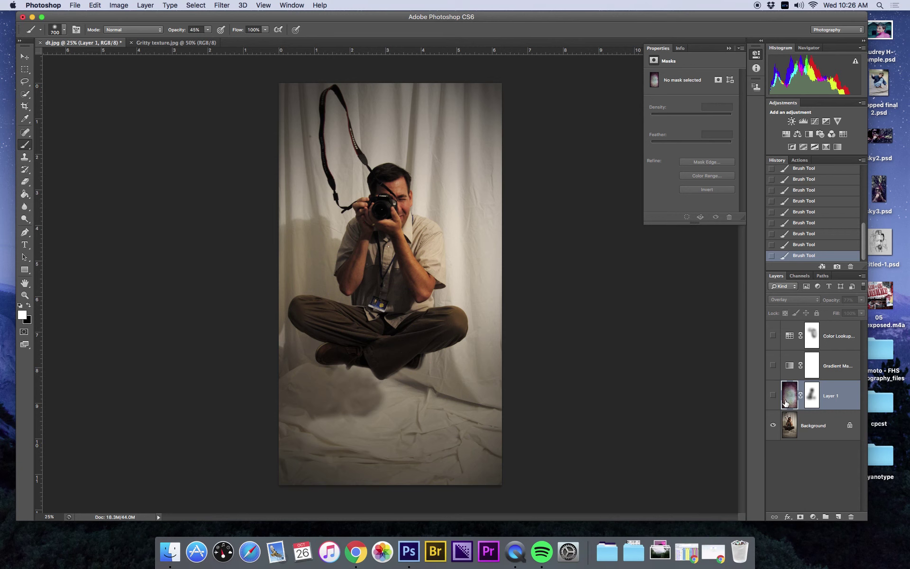
{"action": "left_click", "coordinate": [774, 395]}
{"action": "left_click", "coordinate": [774, 365]}
{"action": "left_click", "coordinate": [773, 336]}
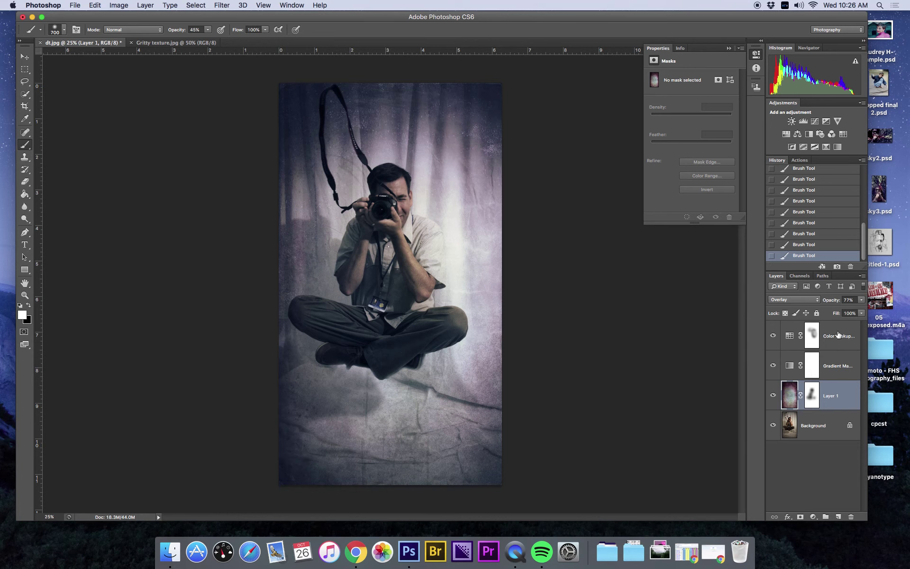
Select the color lookup layer, collapse its properties, and flatten the image into a single background layer
{"action": "left_click", "coordinate": [838, 334]}
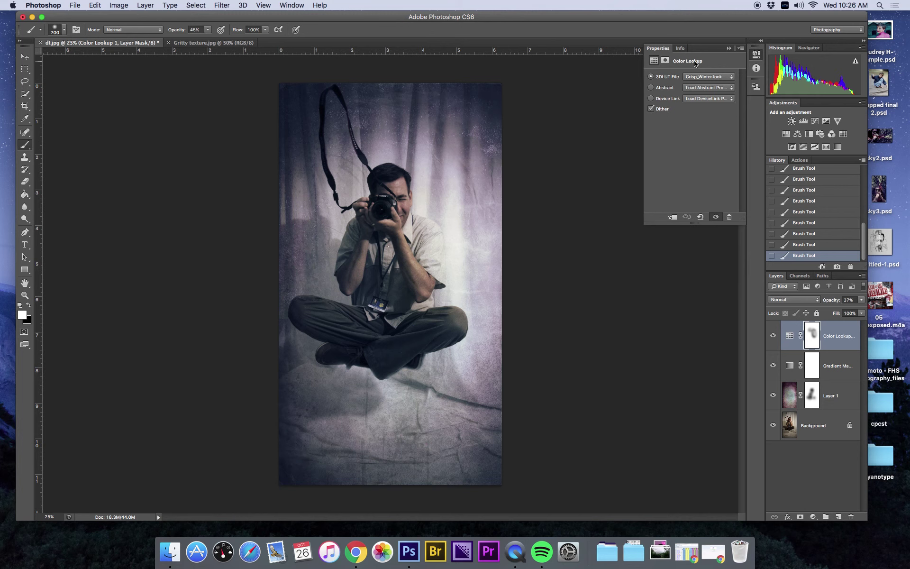
{"action": "left_click", "coordinate": [731, 48]}
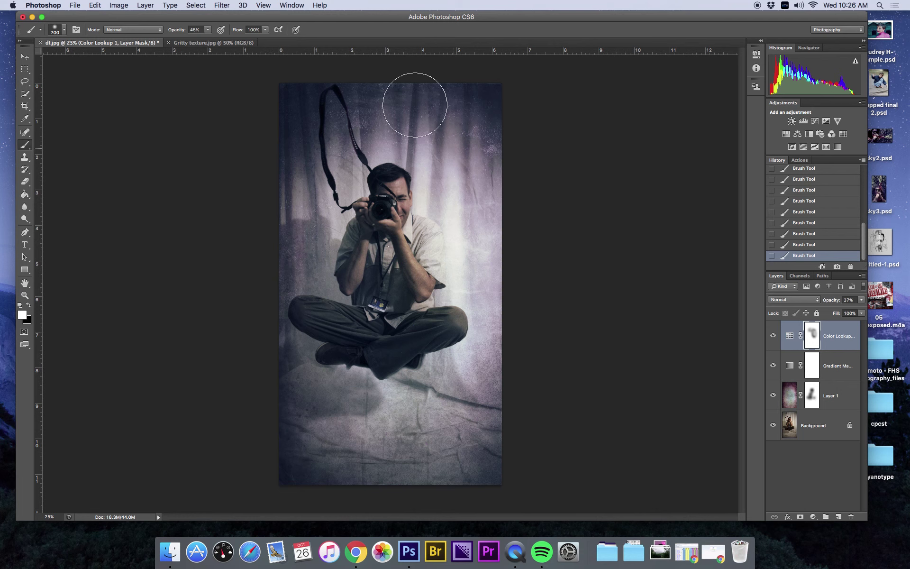
{"action": "left_click", "coordinate": [219, 5]}
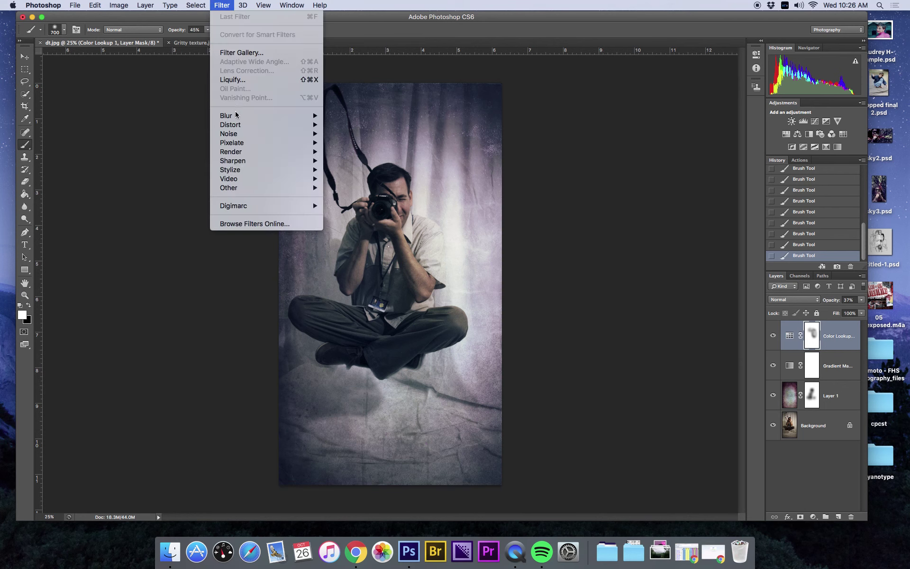
{"action": "mouse_move", "coordinate": [236, 115]}
{"action": "left_click", "coordinate": [830, 436]}
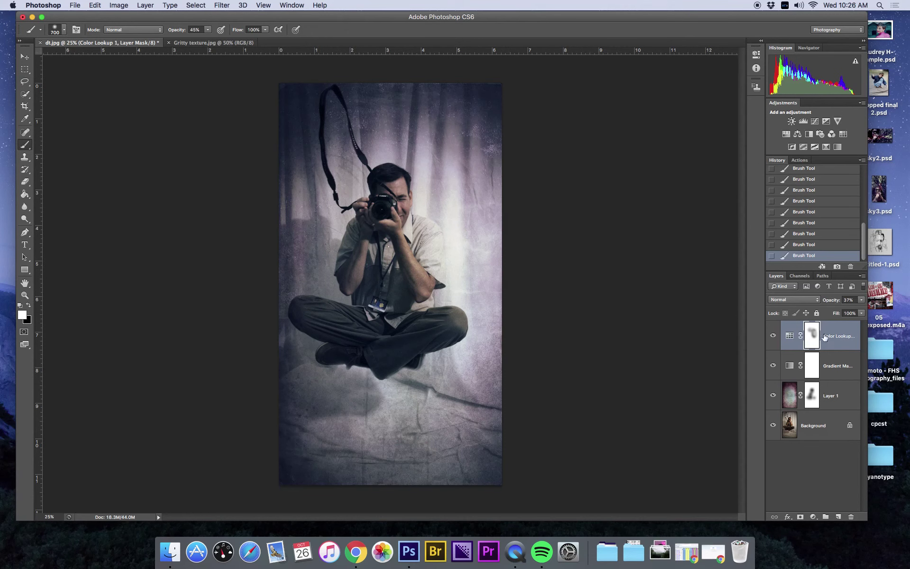
{"action": "right_click", "coordinate": [830, 327]}
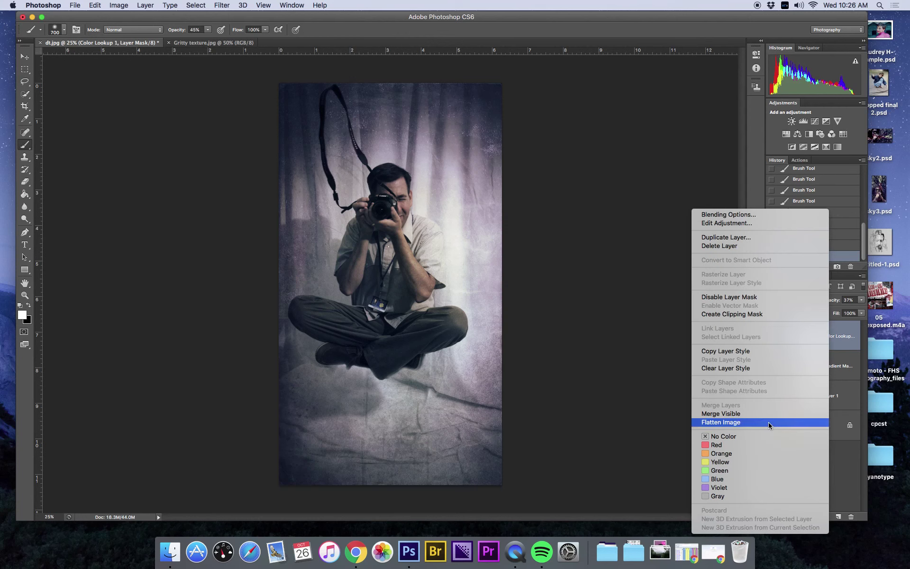
{"action": "key", "text": "Escape"}
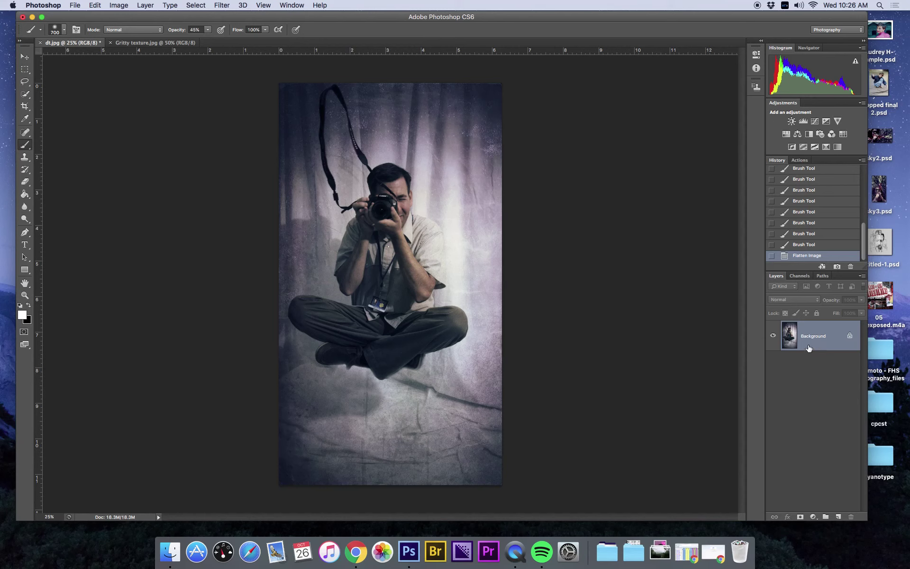
Start an Iris Blur on the flattened image and enlarge its ellipse vertically and horizontally so it surrounds the photographer
{"action": "left_click", "coordinate": [191, 6]}
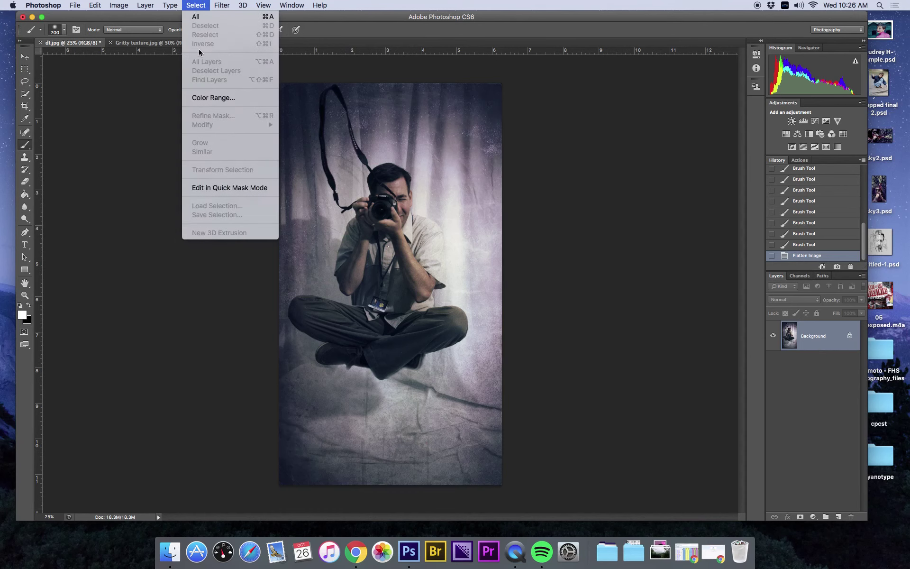
{"action": "mouse_move", "coordinate": [223, 6]}
{"action": "mouse_move", "coordinate": [233, 116]}
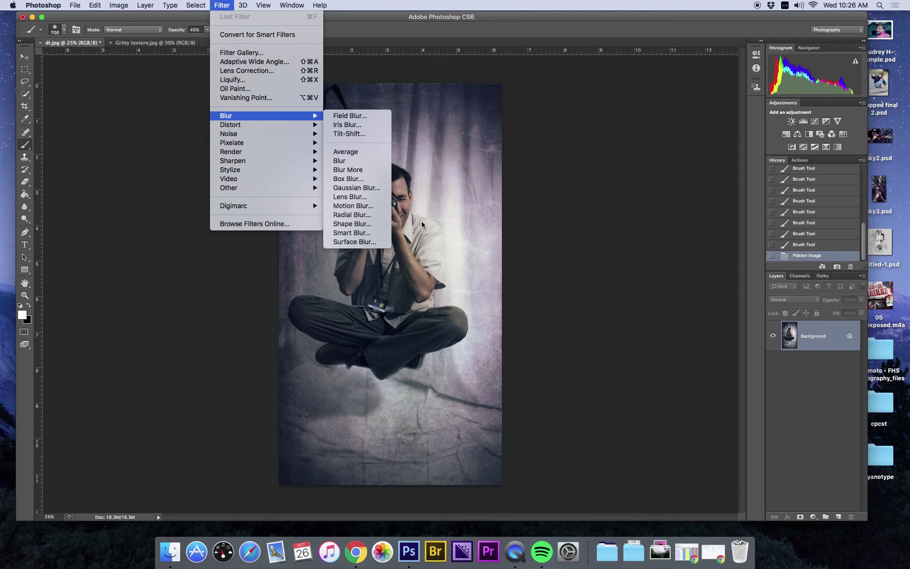
{"action": "left_click", "coordinate": [358, 125]}
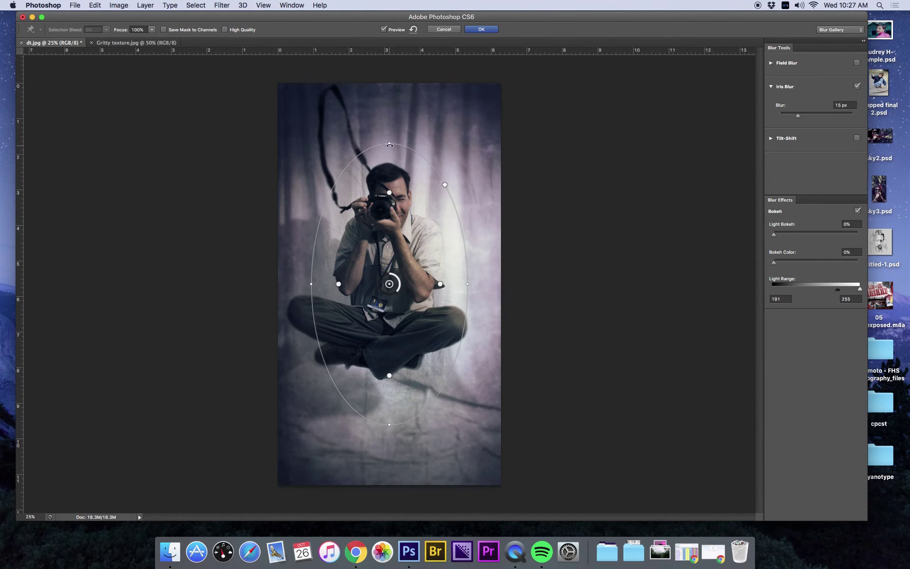
{"action": "left_click_drag", "start_coordinate": [389, 140], "coordinate": [388, 120]}
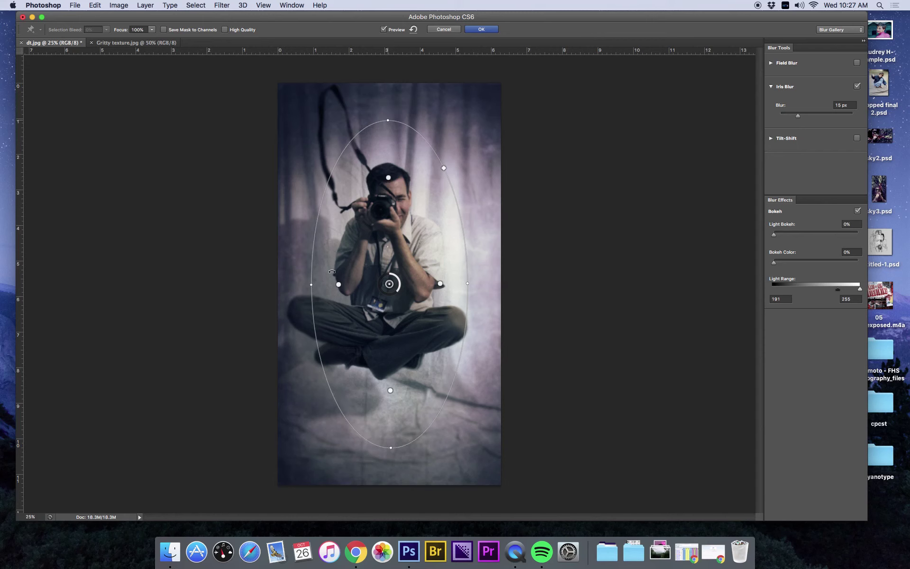
{"action": "left_click_drag", "start_coordinate": [312, 284], "coordinate": [287, 286]}
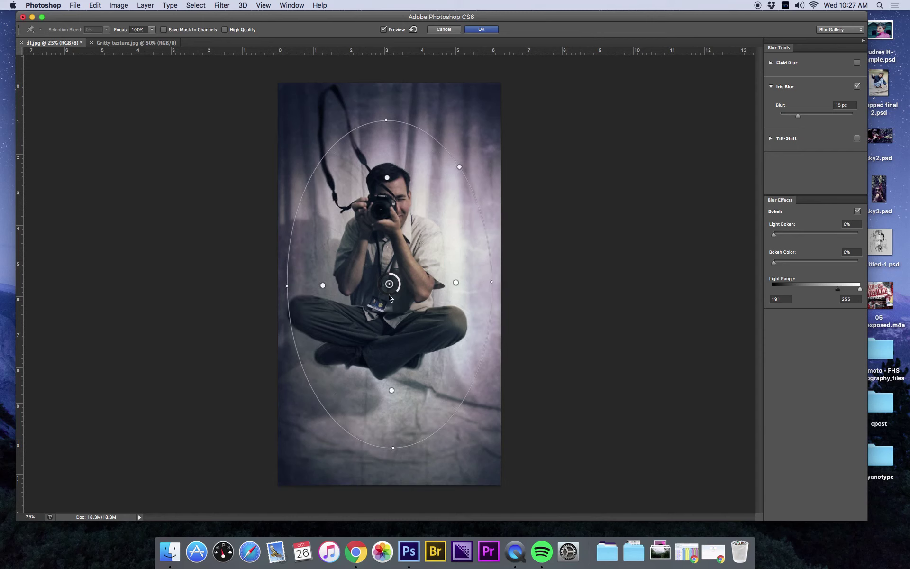
Fine-tune the Iris Blur strength around the photographer and apply the blur
{"action": "left_click_drag", "start_coordinate": [400, 286], "coordinate": [390, 276]}
{"action": "left_click", "coordinate": [805, 115]}
{"action": "left_click_drag", "start_coordinate": [805, 115], "coordinate": [798, 116]}
{"action": "left_click", "coordinate": [493, 30]}
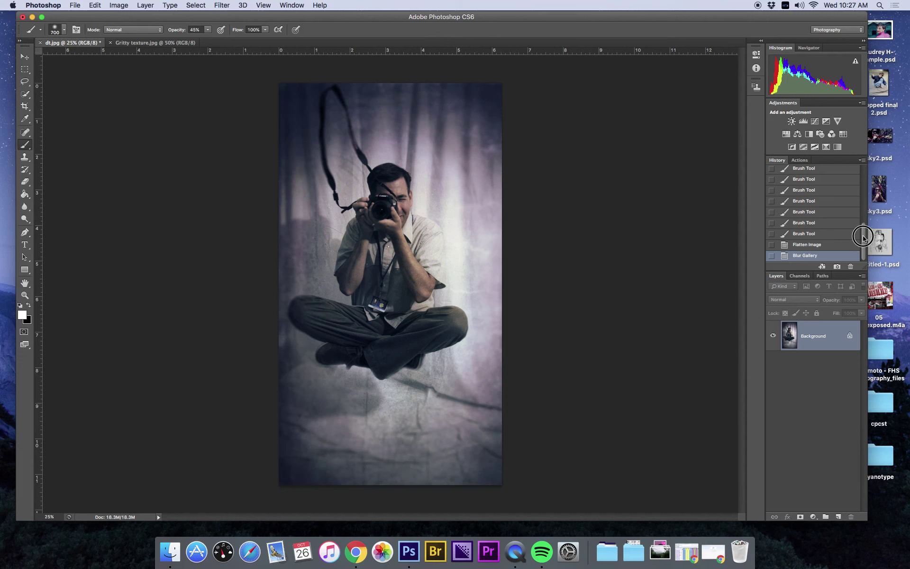
Go back to the original dt.jpg history state to compare before and after, and return to the Blur Gallery state
{"action": "left_click_drag", "start_coordinate": [863, 237], "coordinate": [863, 161]}
{"action": "left_click", "coordinate": [833, 177]}
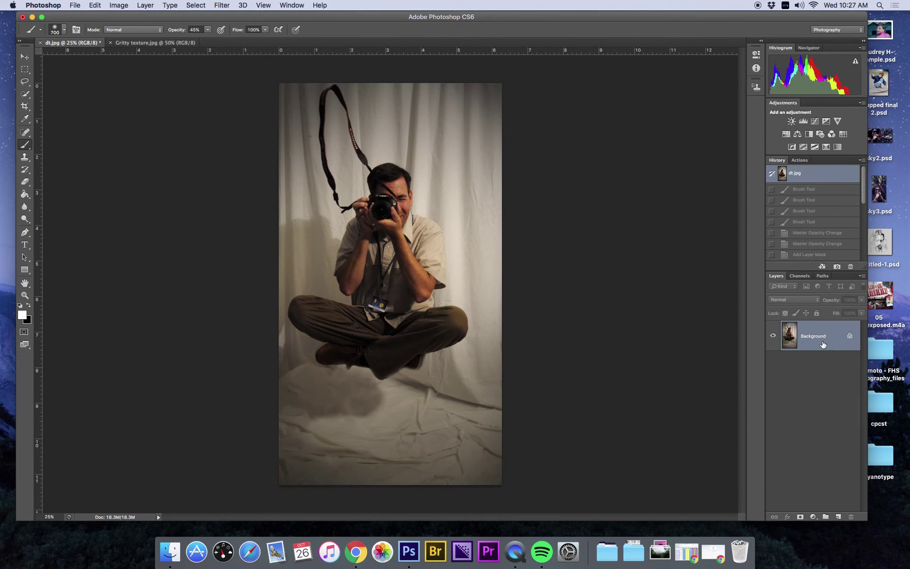
{"action": "left_click_drag", "start_coordinate": [864, 197], "coordinate": [862, 265]}
{"action": "left_click", "coordinate": [828, 256]}
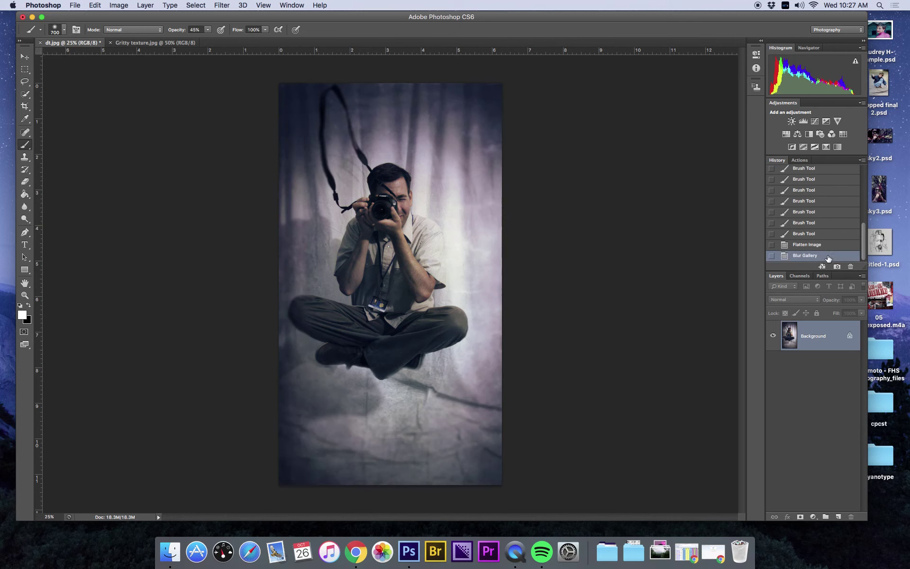